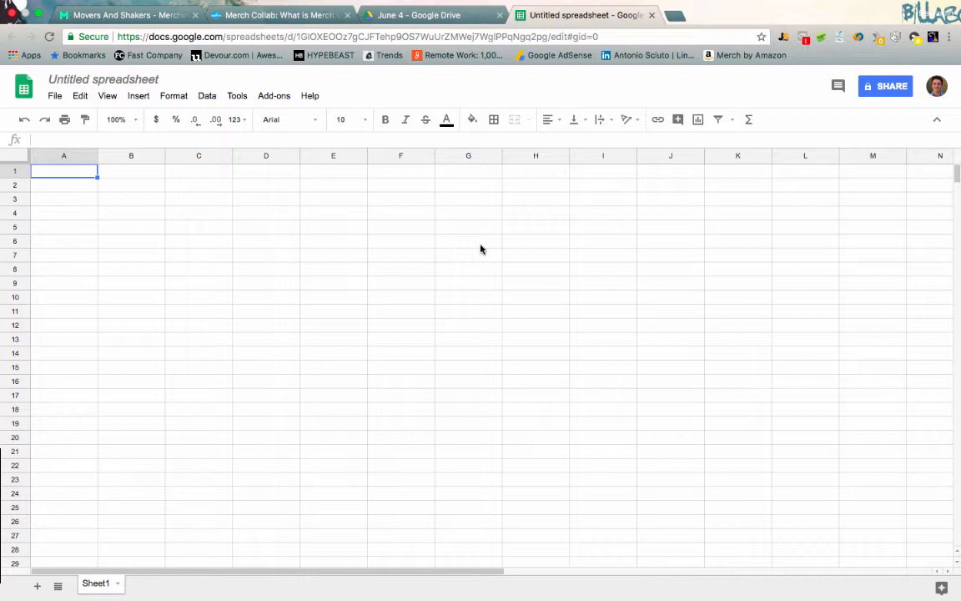
- Rename the untitled spreadsheet as "Designer Spreadsheet"
left_click(85, 77)
key("BackSpace")
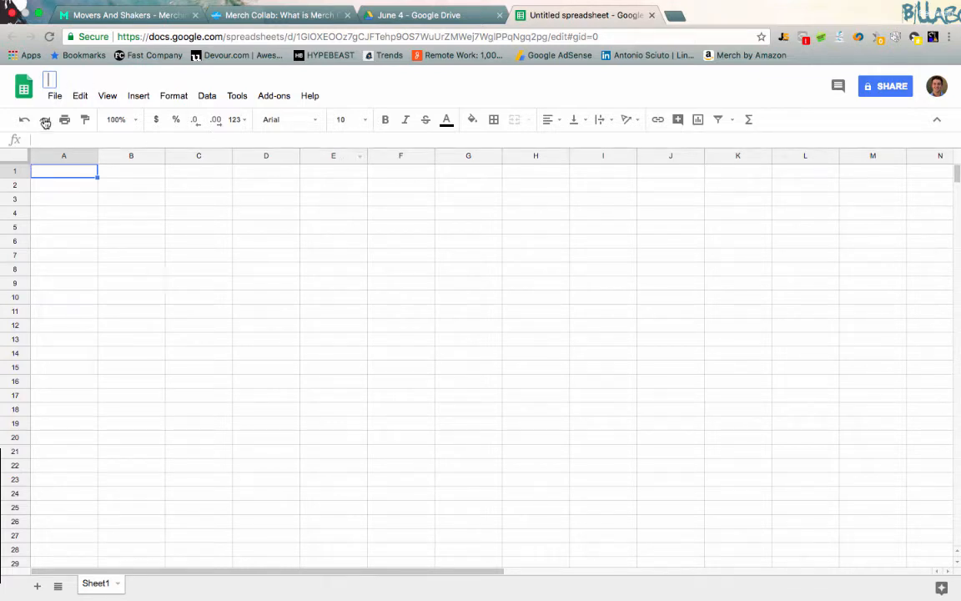
type("Design")
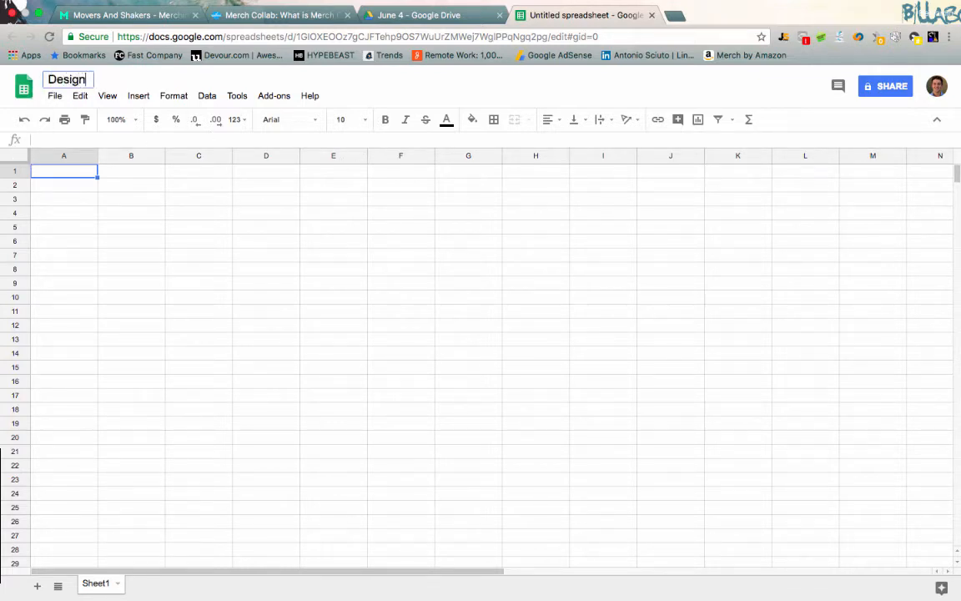
type("er Spread")
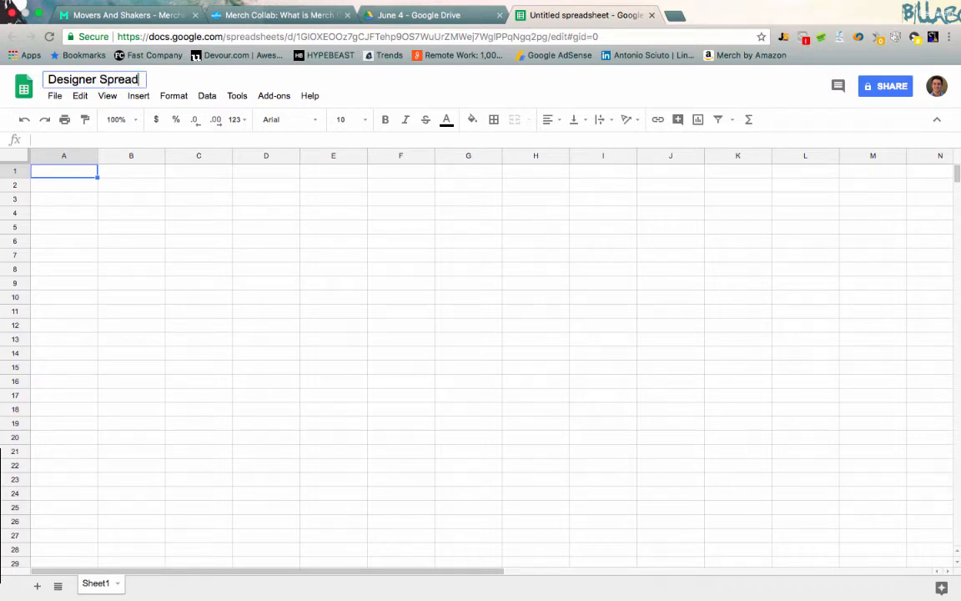
type("sheet")
key("Return")
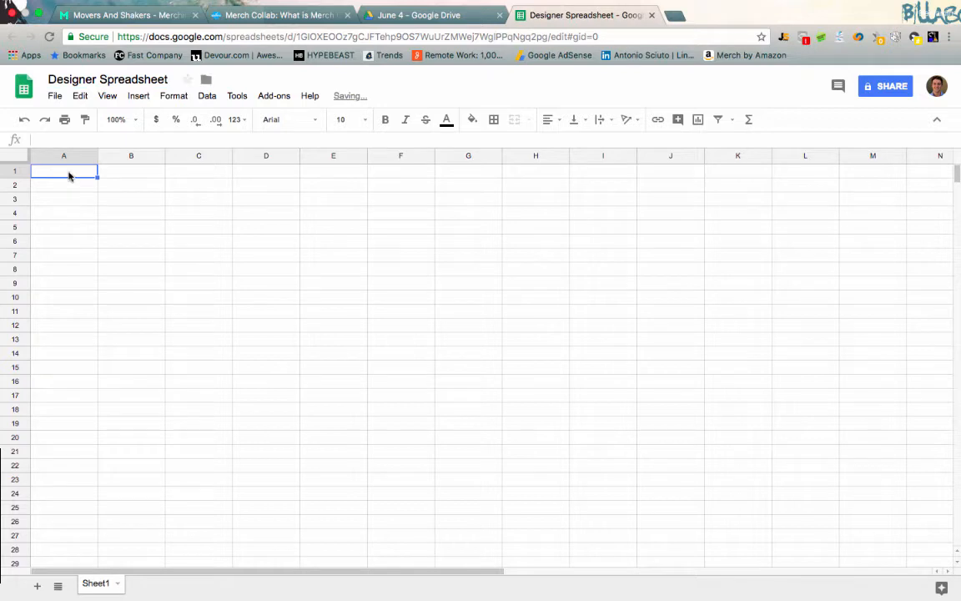
left_click_drag(71, 176, 448, 170)
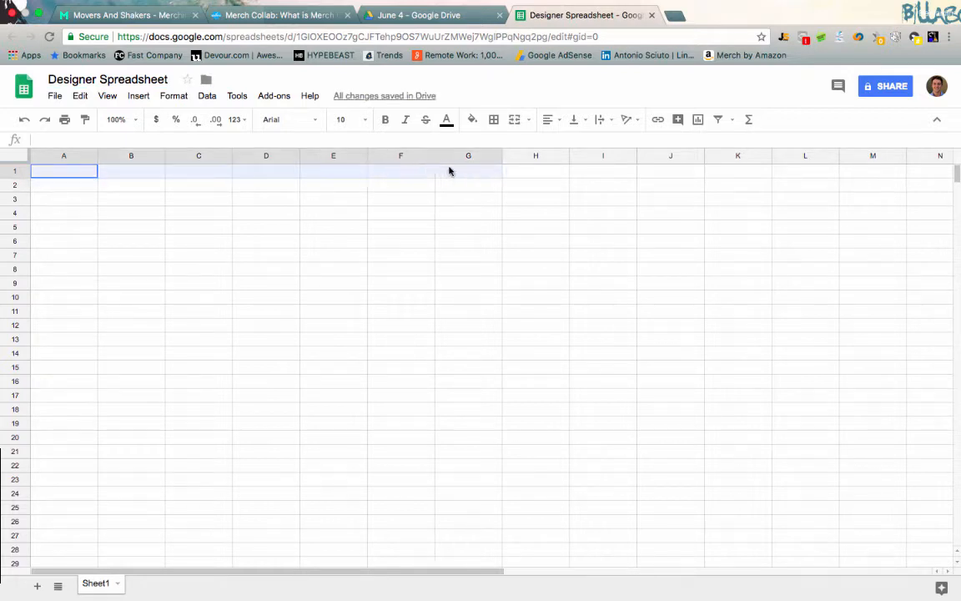
left_click(518, 200)
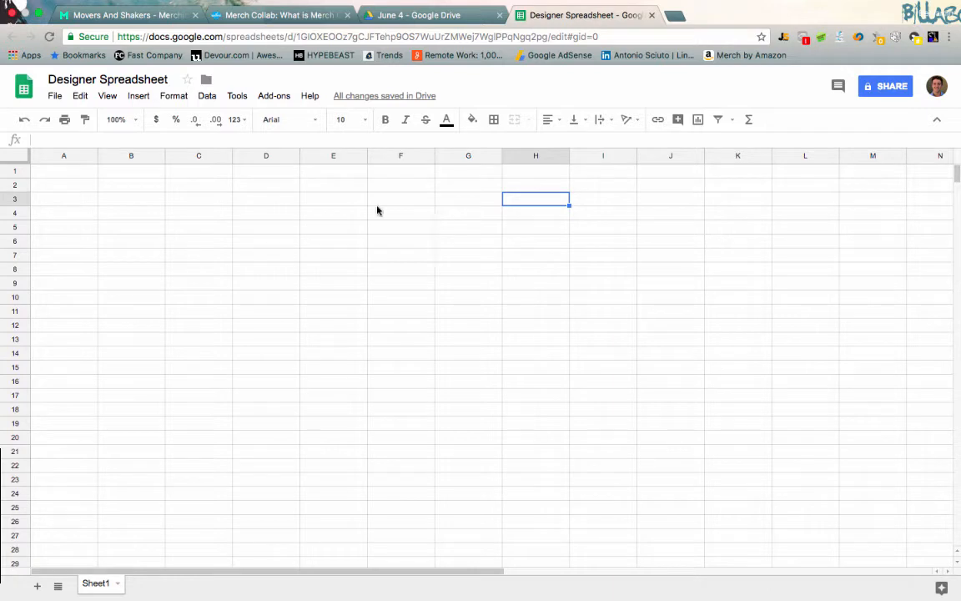
- Enter the column header "Keyword/ Niche" in cell A1
left_click(57, 170)
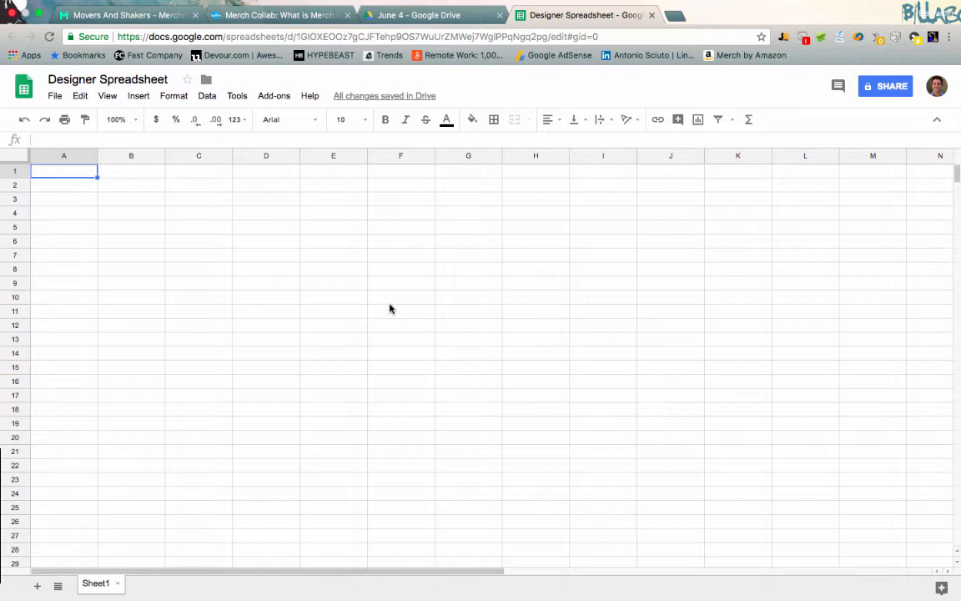
type("Keyword")
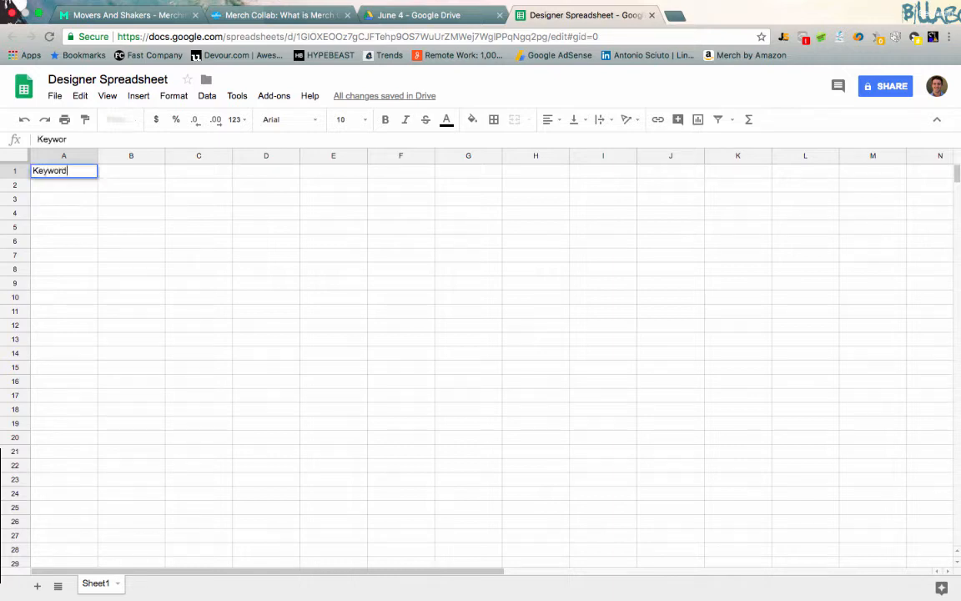
type("/ Niche")
key("Return")
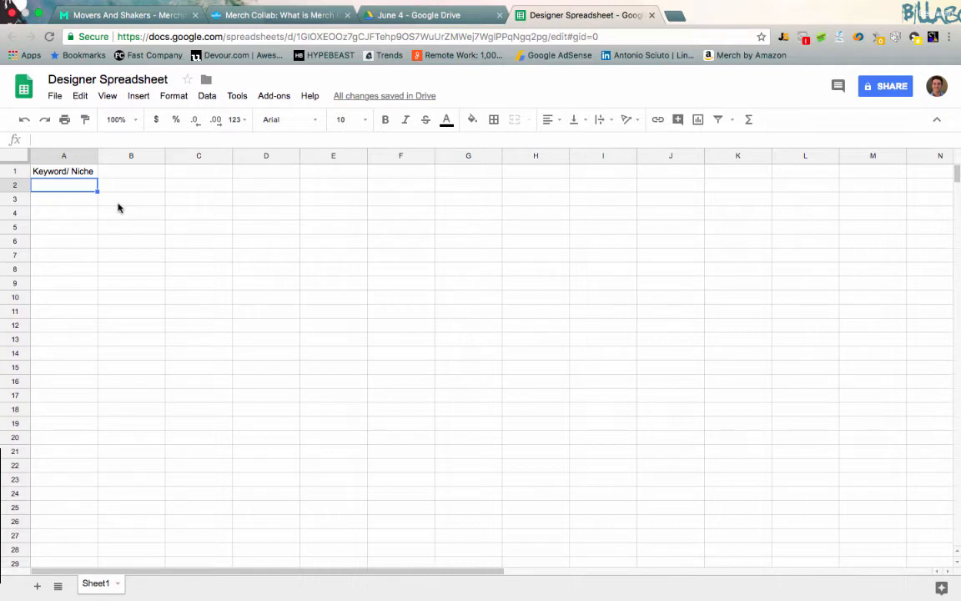
- Enter "Travel" as the first niche in cell A2, without the word "Shirt"
type("Tra")
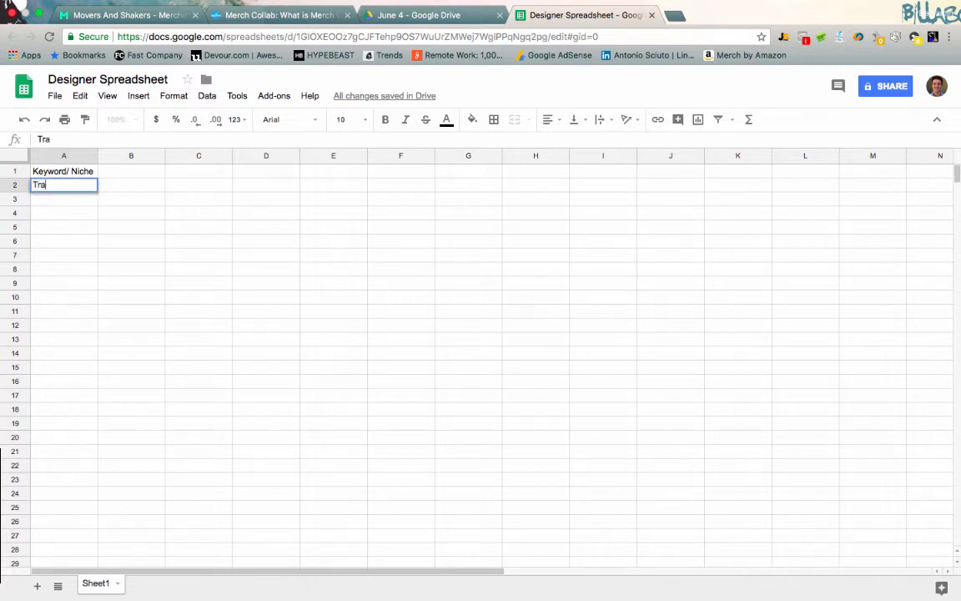
type("vel Shirt")
key("Tab")
left_click(50, 185)
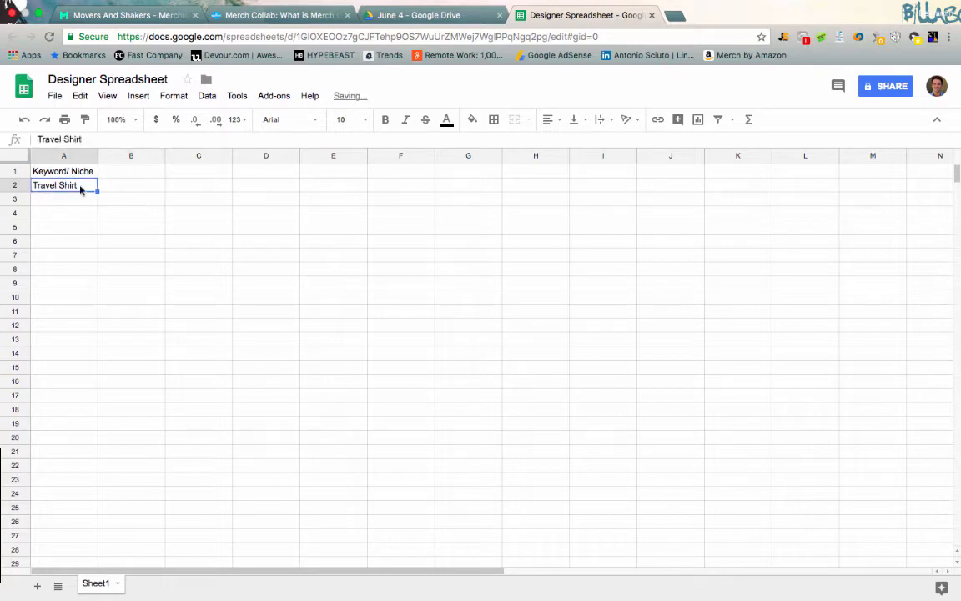
double_click(80, 183)
double_click(67, 185)
key("BackSpace")
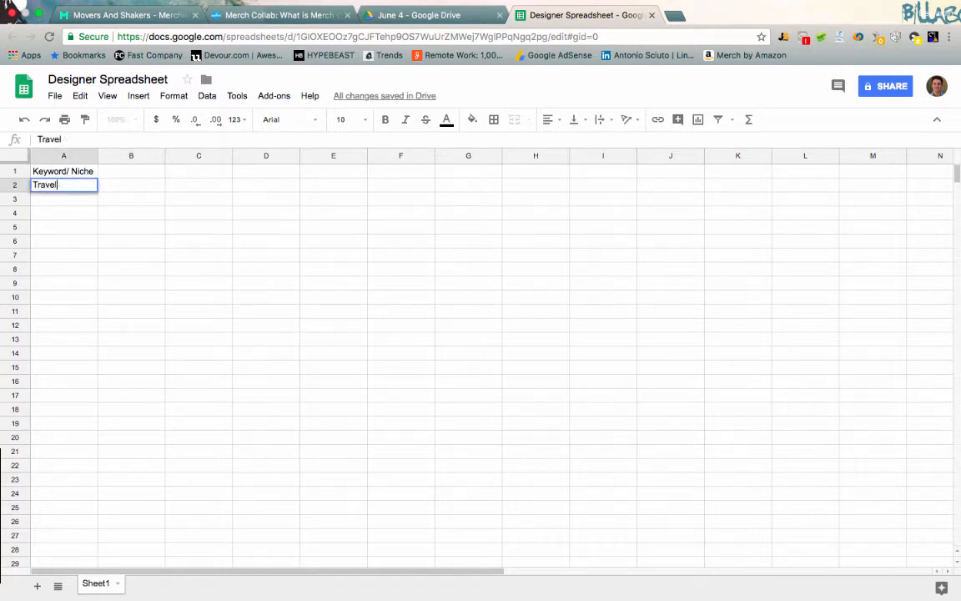
key("Tab")
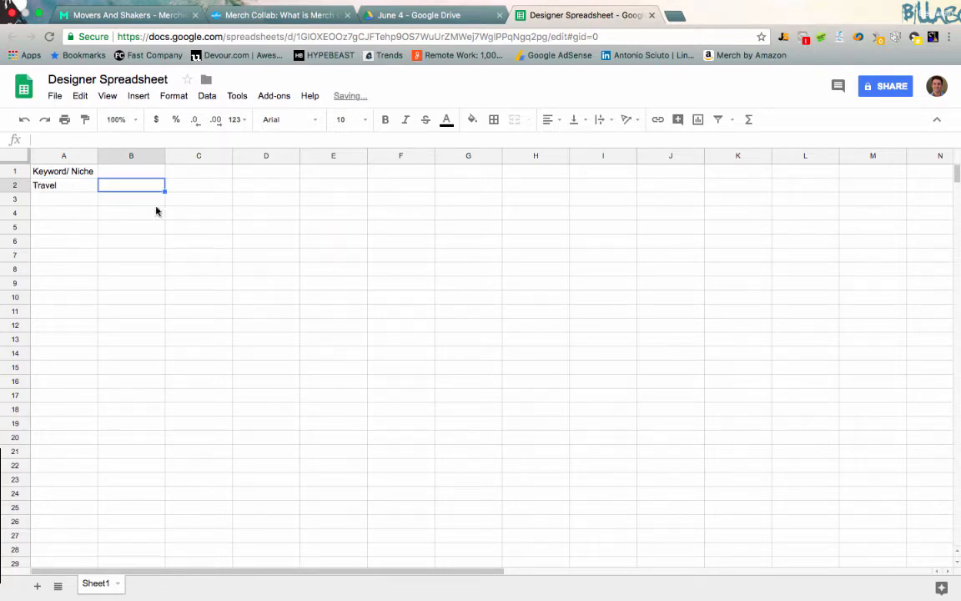
- Add the column header "Text" in cell B1
left_click(56, 171)
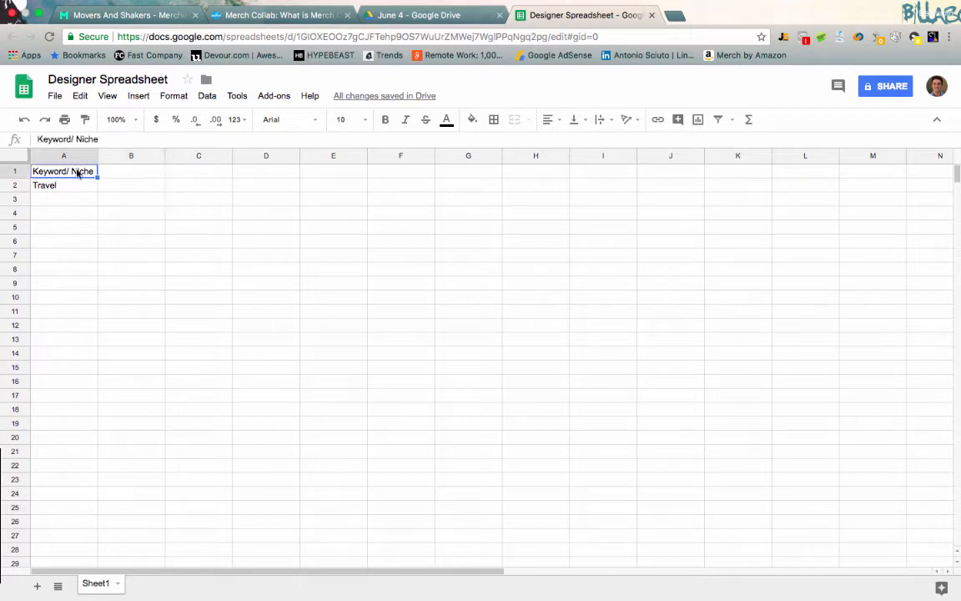
left_click(136, 175)
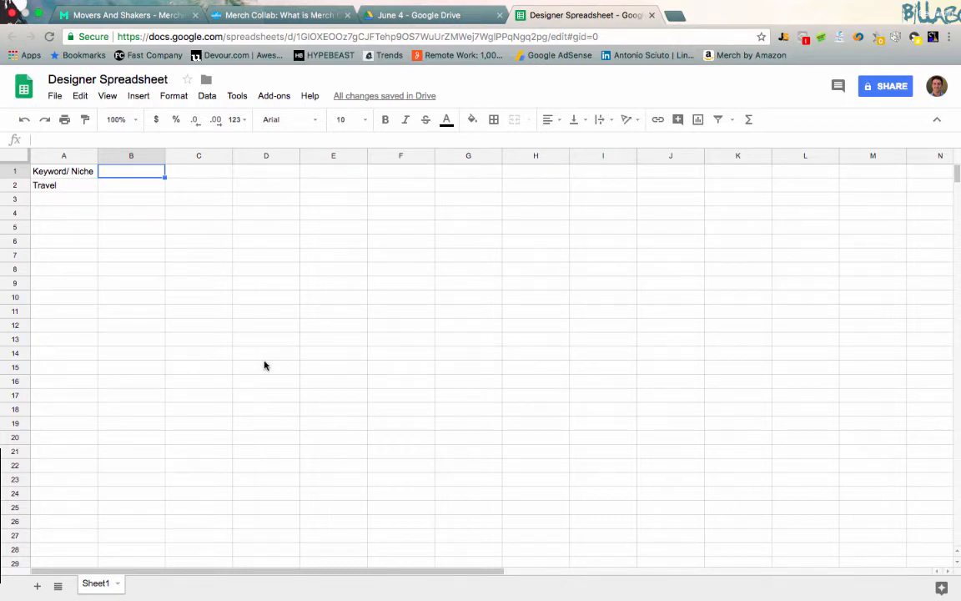
type("Text")
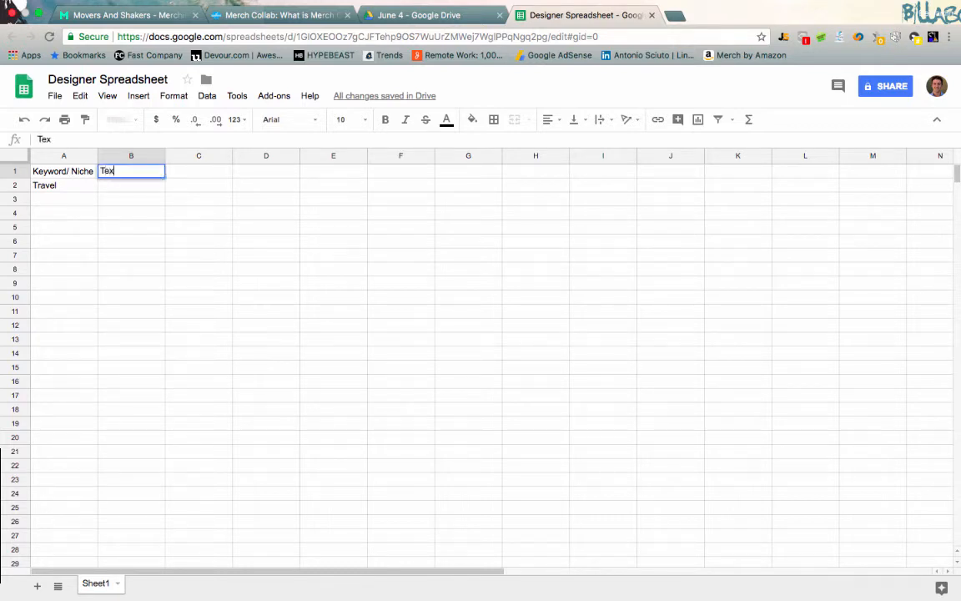
key("Tab")
- Enter "Get Outside" in cell B2 as the shirt text for the Travel row
key("Left")
key("Down")
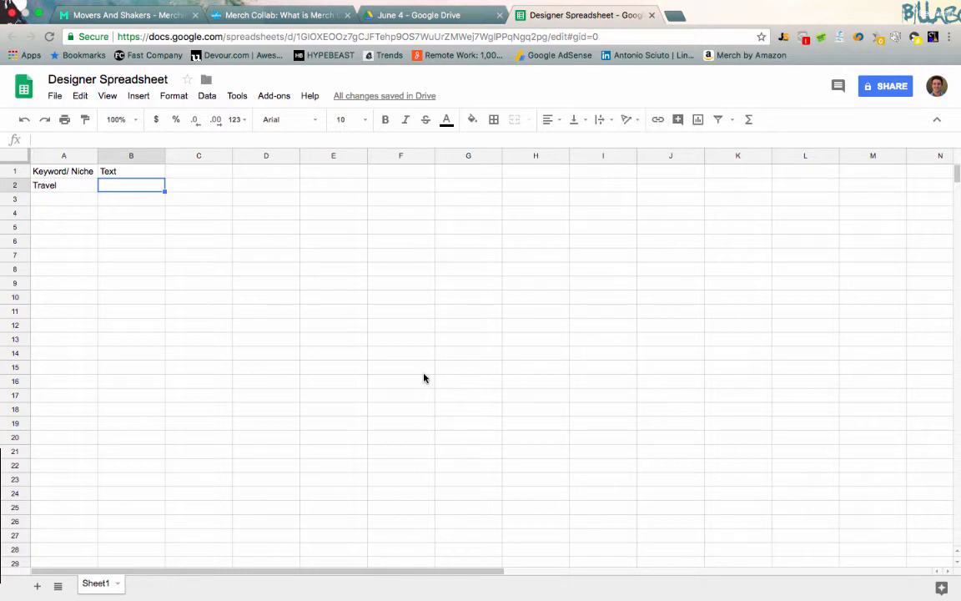
type("Get O")
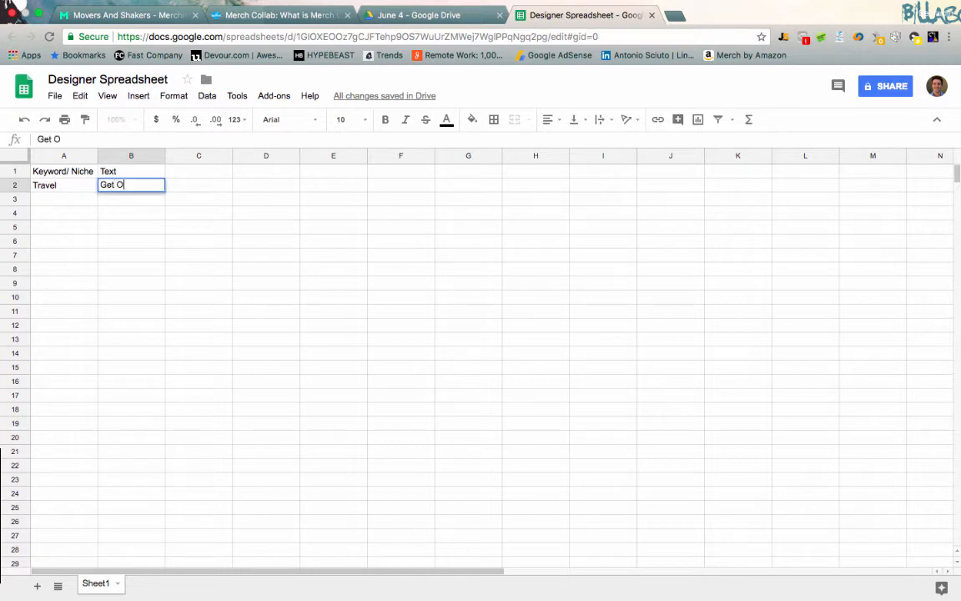
type("utside")
key("Tab")
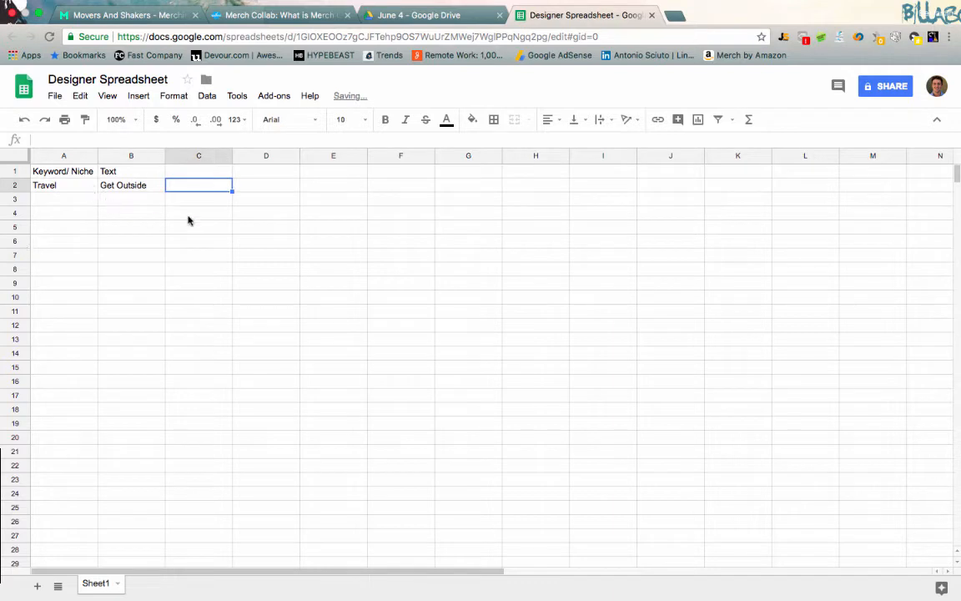
left_click(48, 186)
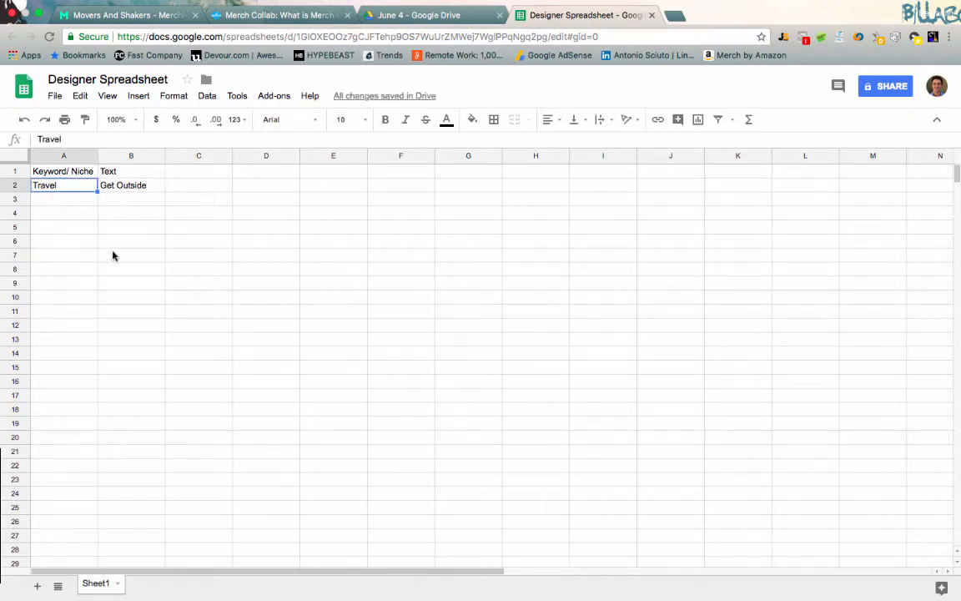
left_click(123, 187)
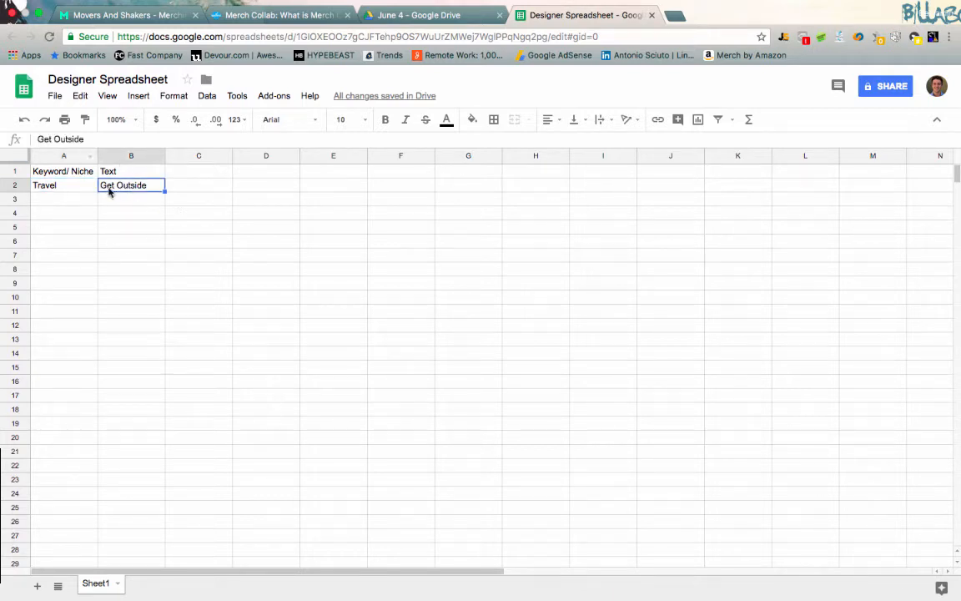
- Add the column header "Graphic Notes" in cell C1
left_click(210, 172)
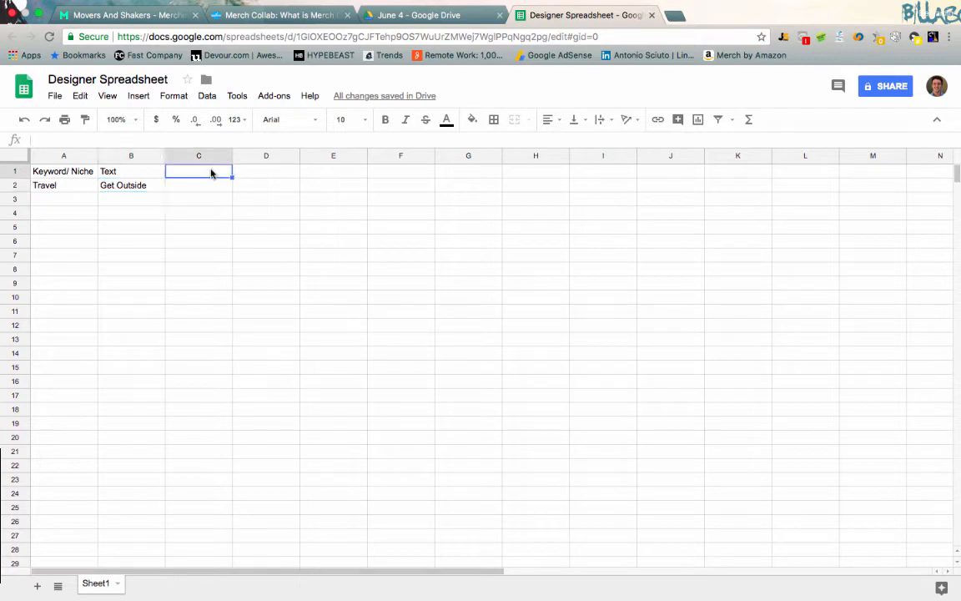
type("Grap")
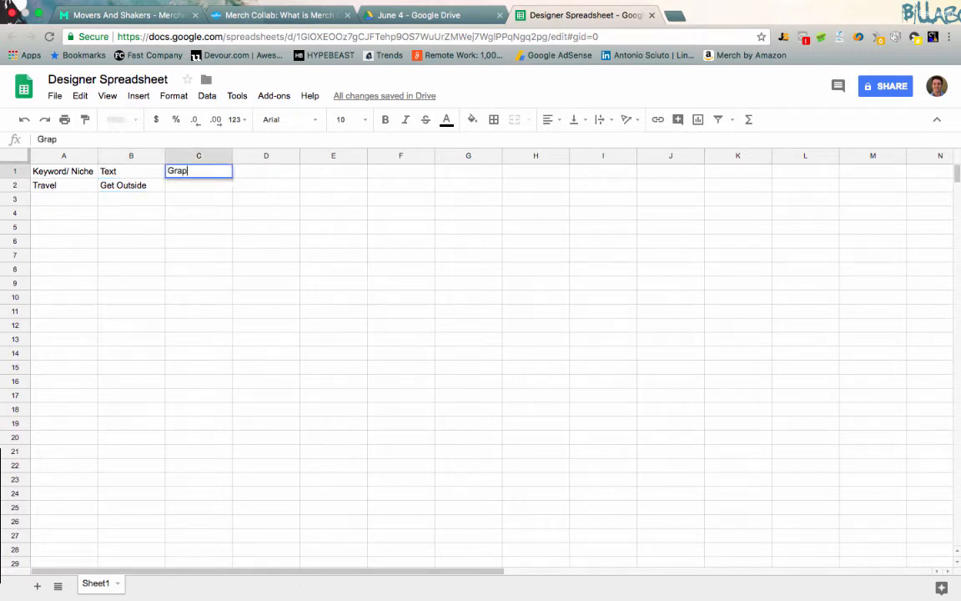
type("hic")
key("Return")
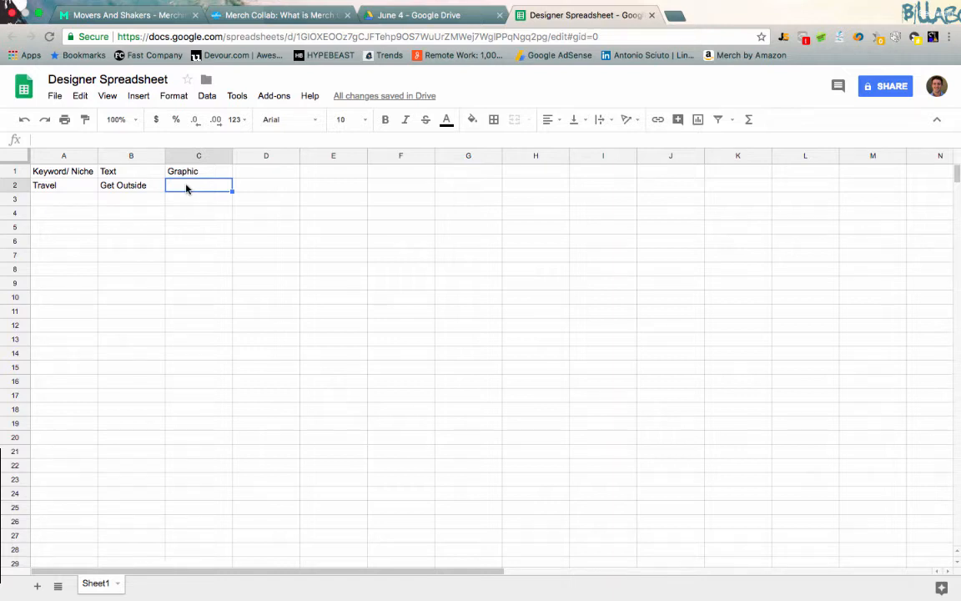
left_click(221, 172)
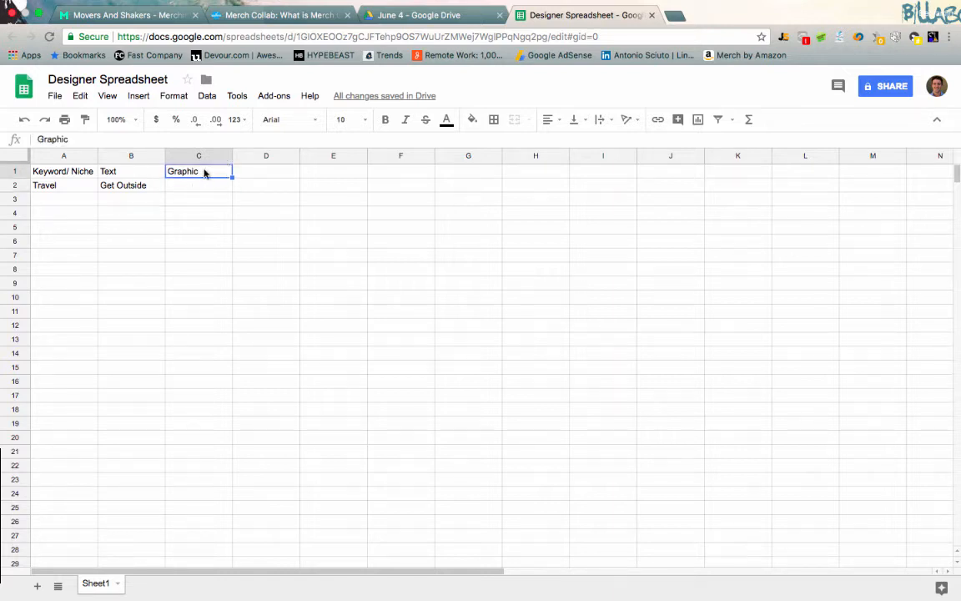
key("Return")
type("Notes")
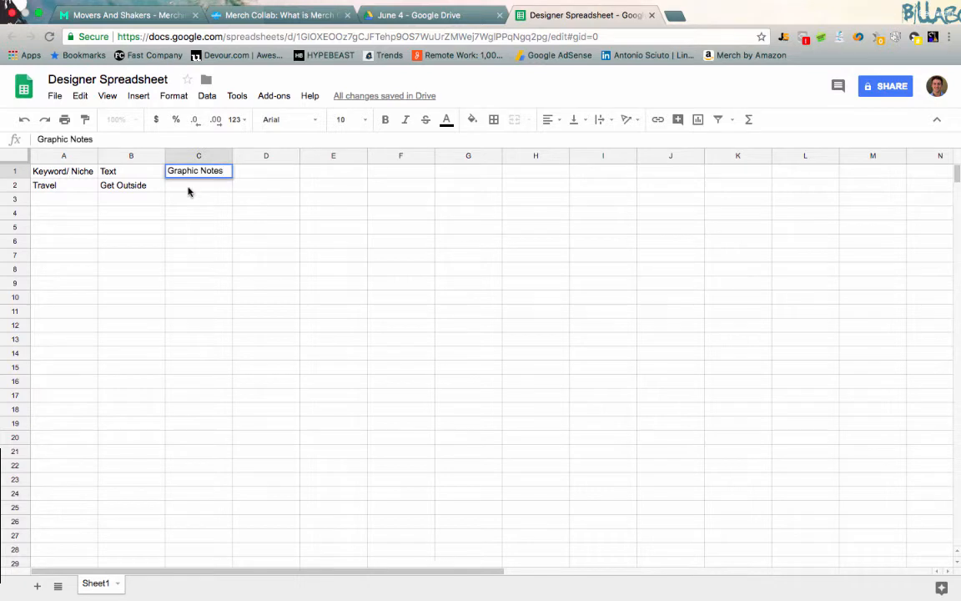
key("Return")
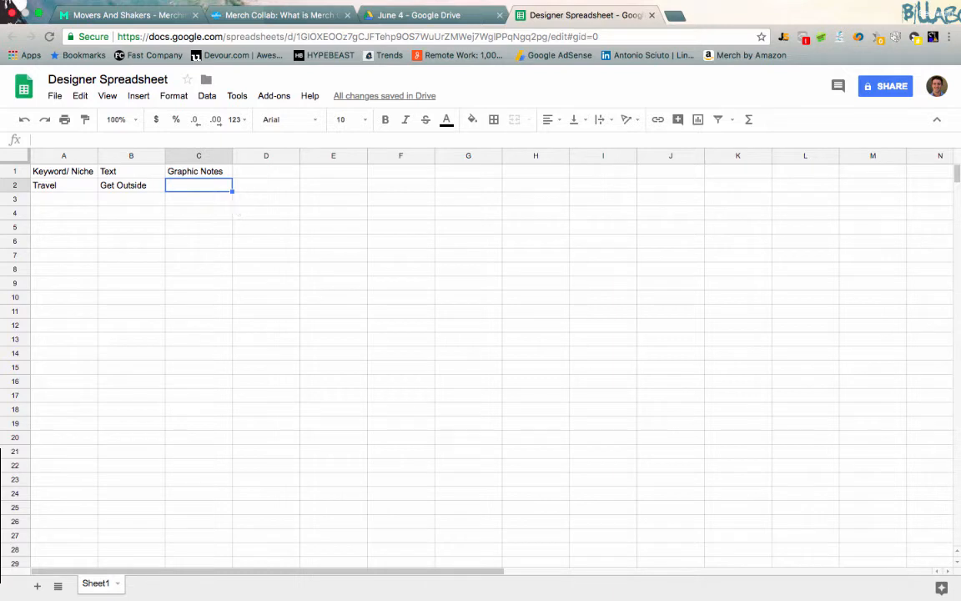
type("Airplane")
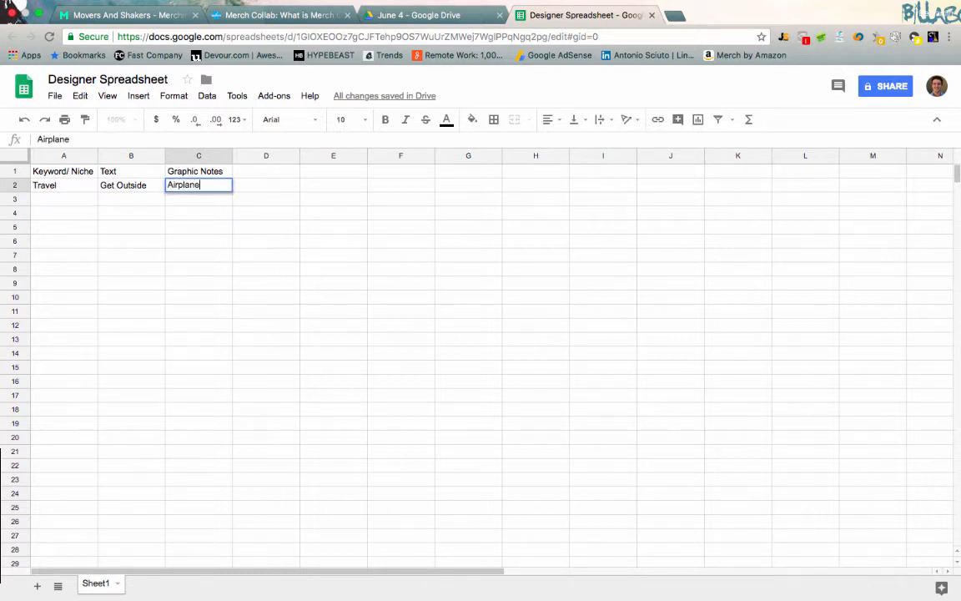
key("BackSpace")
key("BackSpace")
key("BackSpace")
key("BackSpace")
key("BackSpace")
key("BackSpace")
key("BackSpace")
key("BackSpace")
- Enter "Backpacker" in cell C2 as the graphic note for the Travel row
type("Backpacker")
key("Tab")
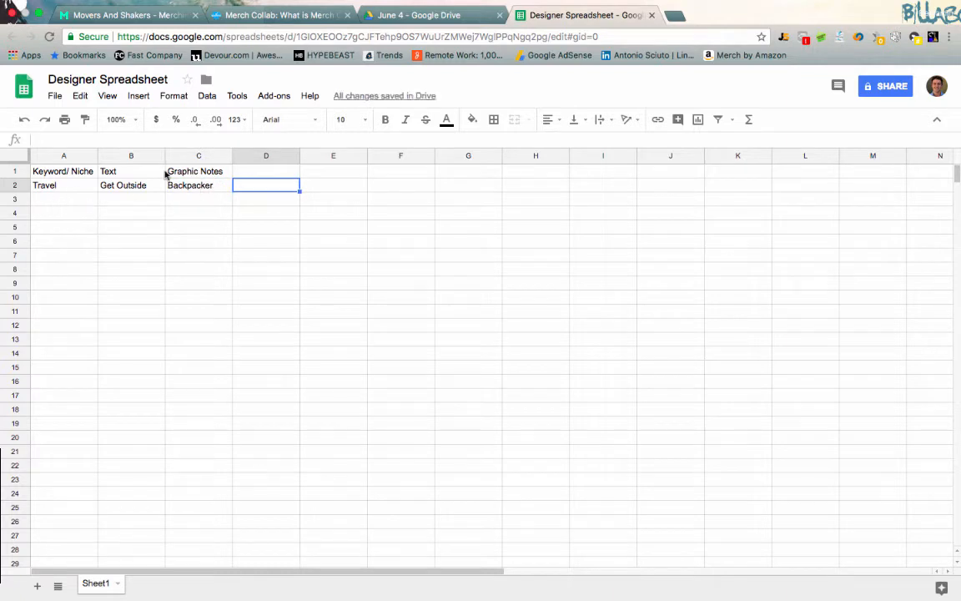
- Add the column header "Inspiration" in cell D1
left_click(43, 168)
key("Right")
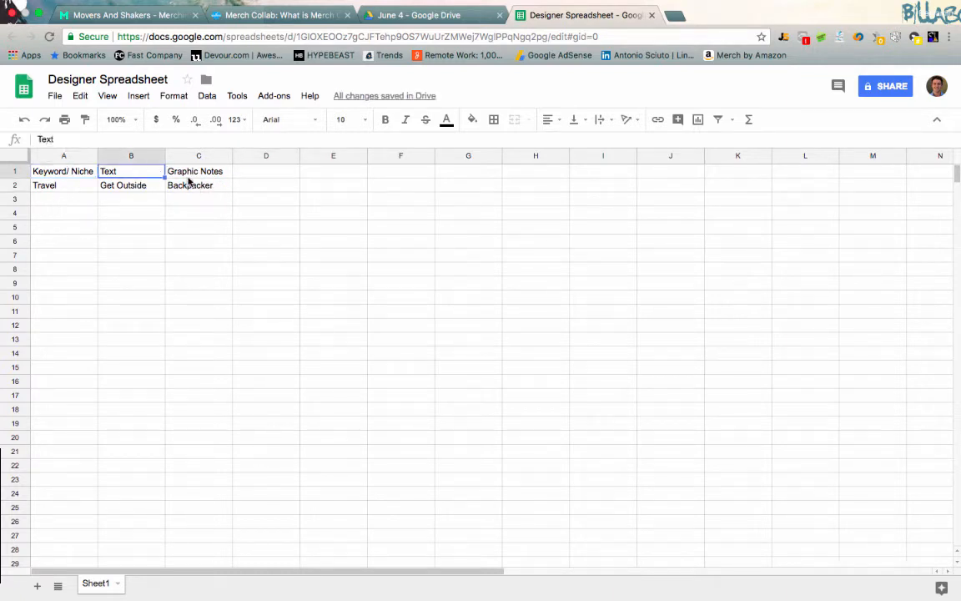
key("Right")
left_click(264, 170)
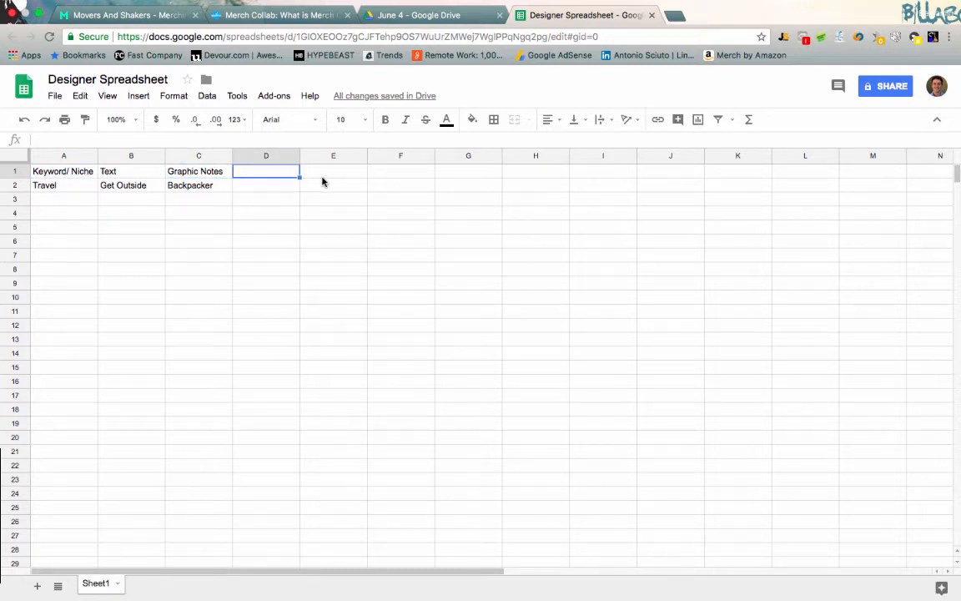
type("Inspiration")
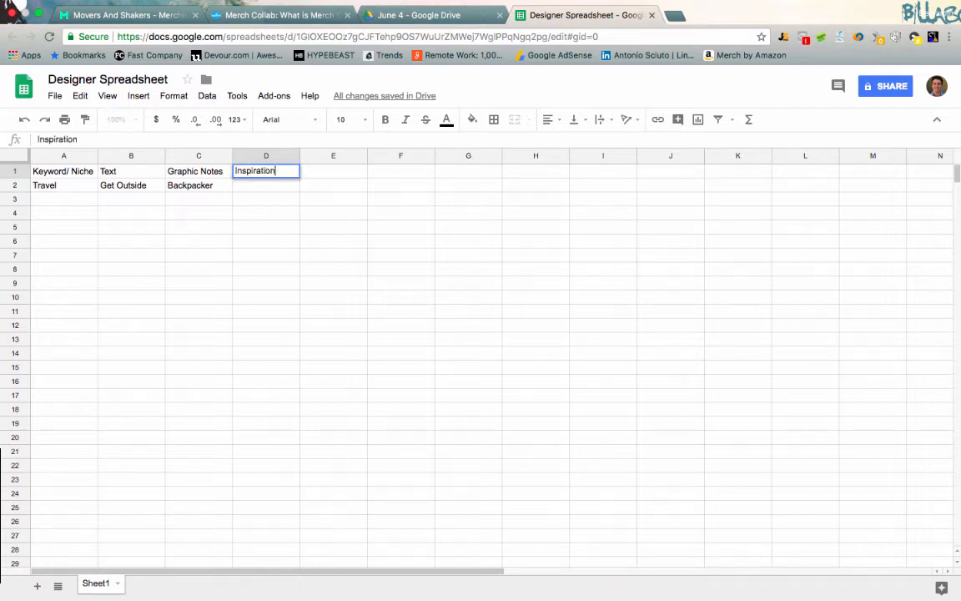
key("Tab")
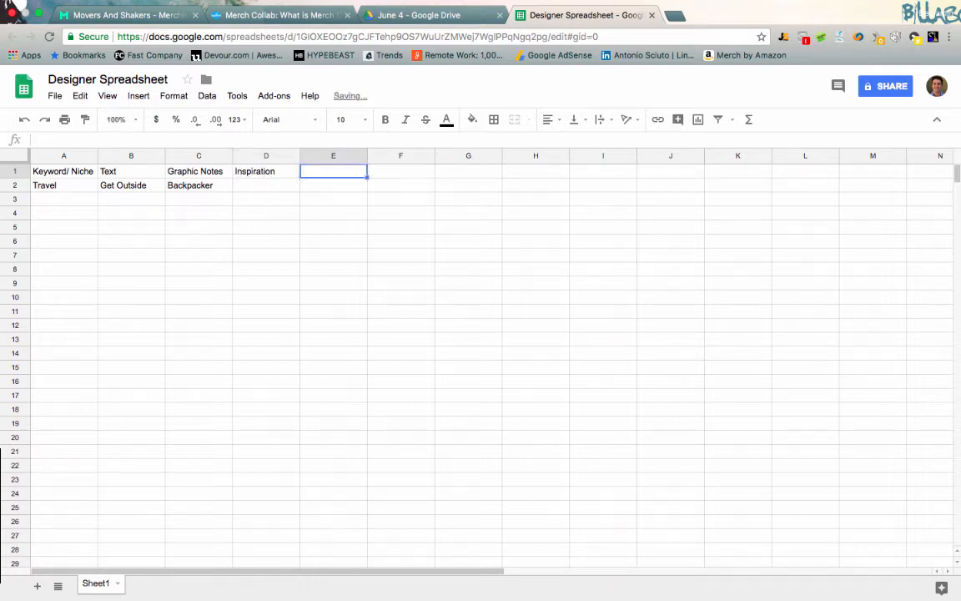
- Add a second "Inspiration" column header in cell E1
type("Inspri")
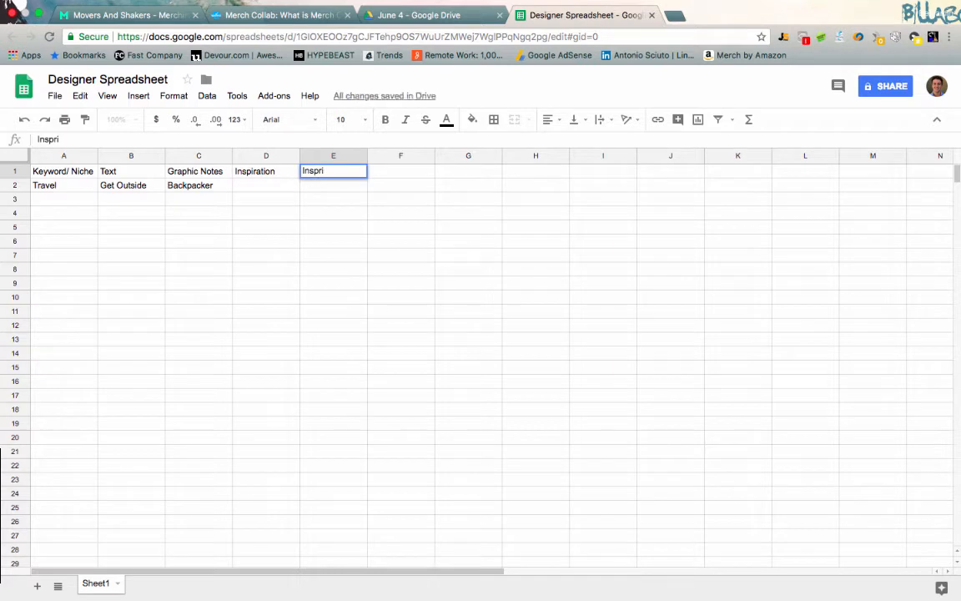
key("BackSpace")
key("BackSpace")
type("iration")
key("Tab")
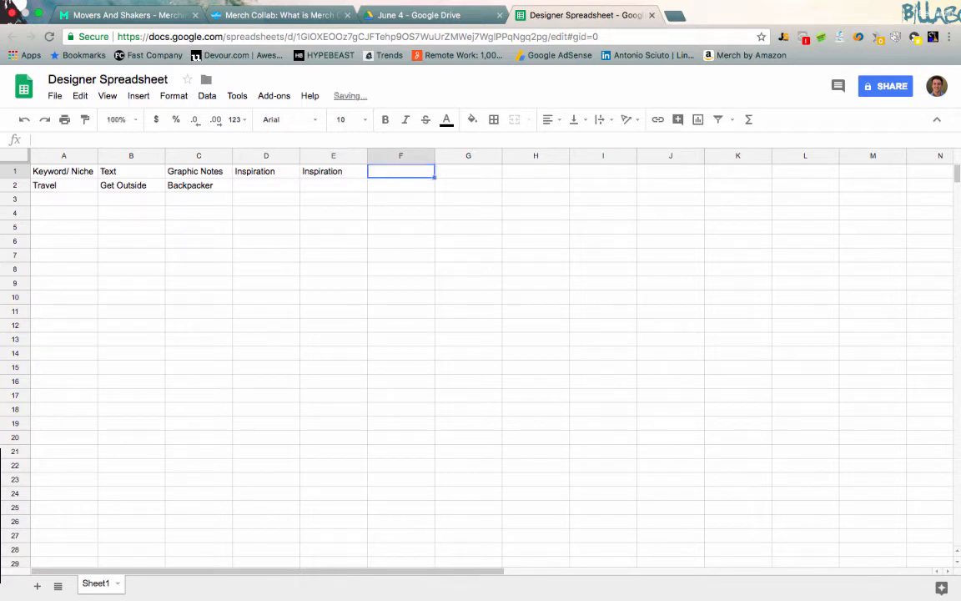
- Add a third "Inspiration" column header in cell F1
type("Ins")
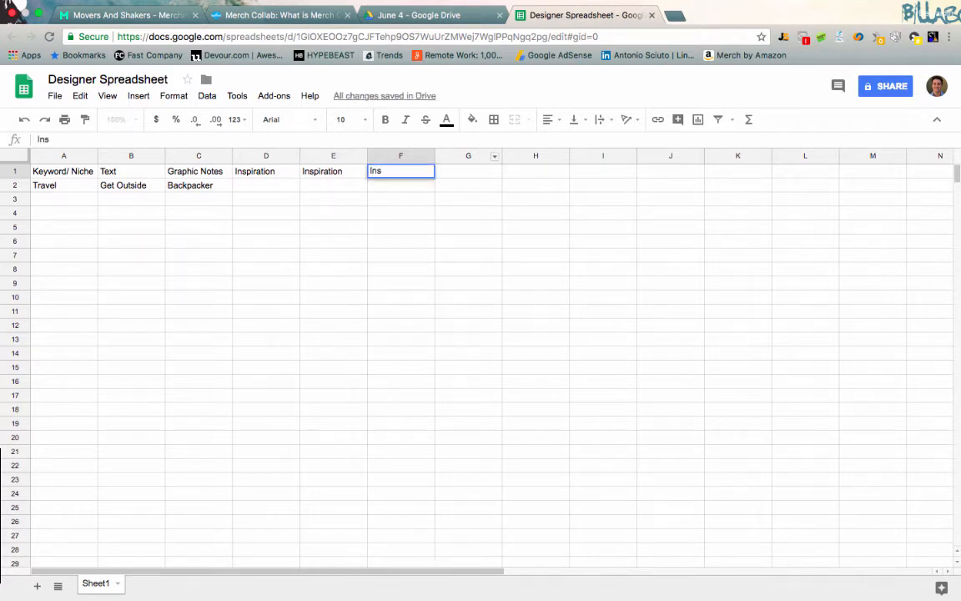
type("piration")
key("Tab")
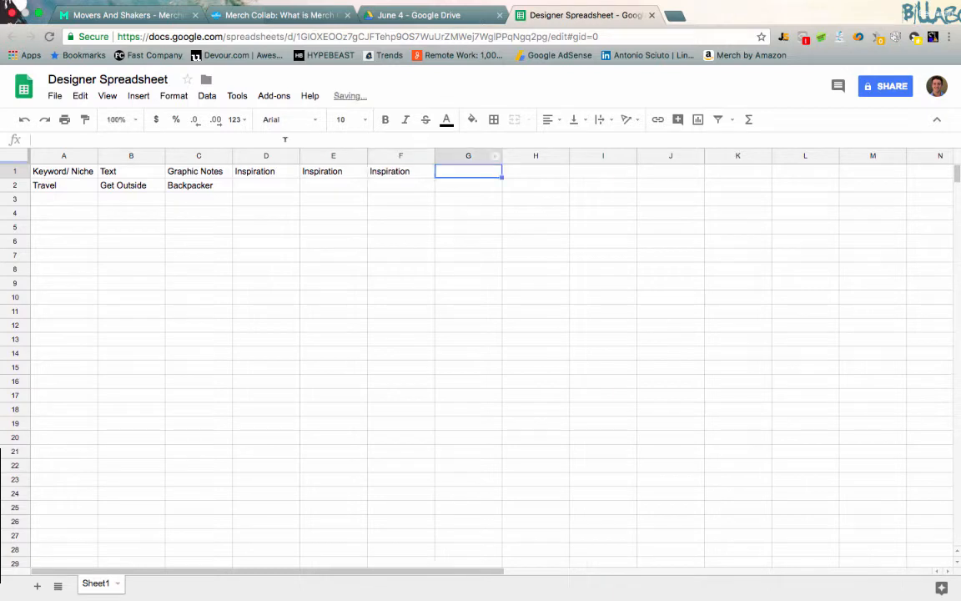
- Open teespring.com in a new browser tab and search it for "travel shirt"
left_click(677, 33)
left_click(675, 15)
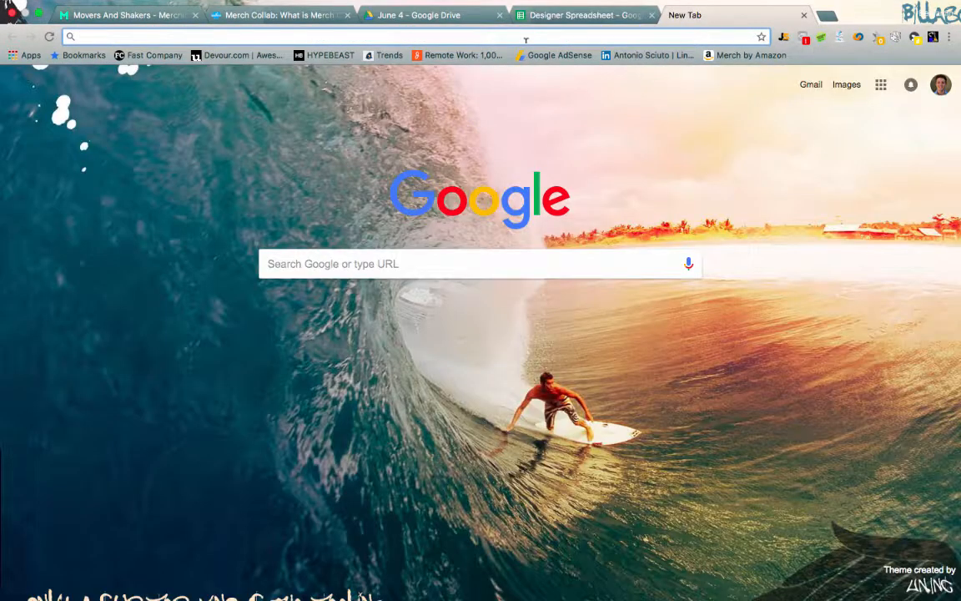
type("teespring.com")
key("Return")
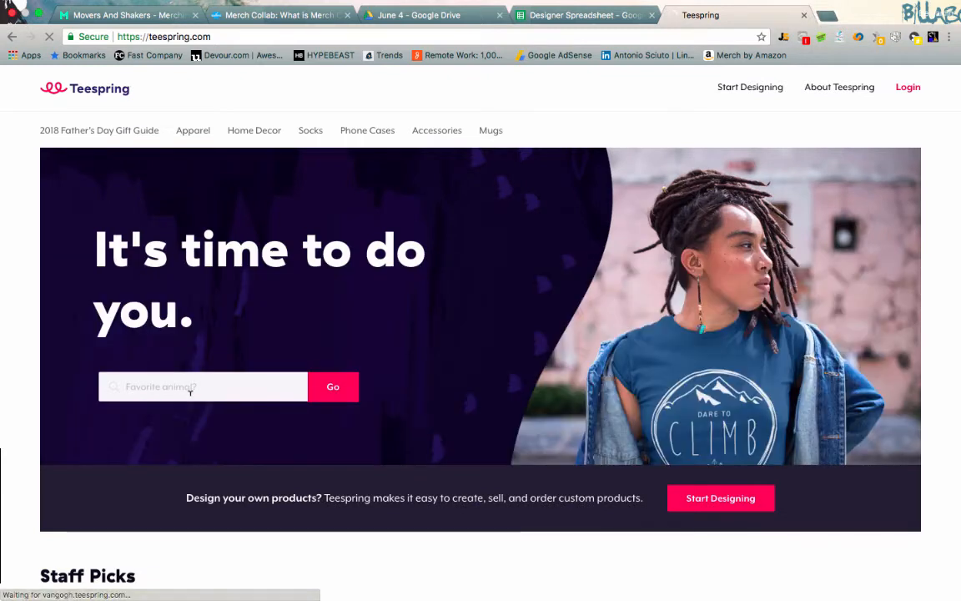
left_click(191, 388)
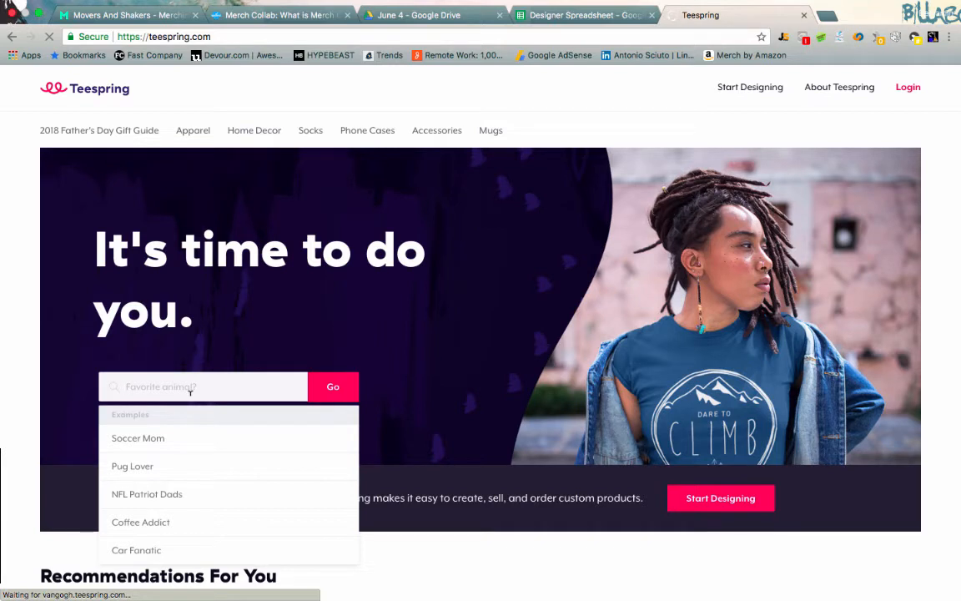
type("travel shirt")
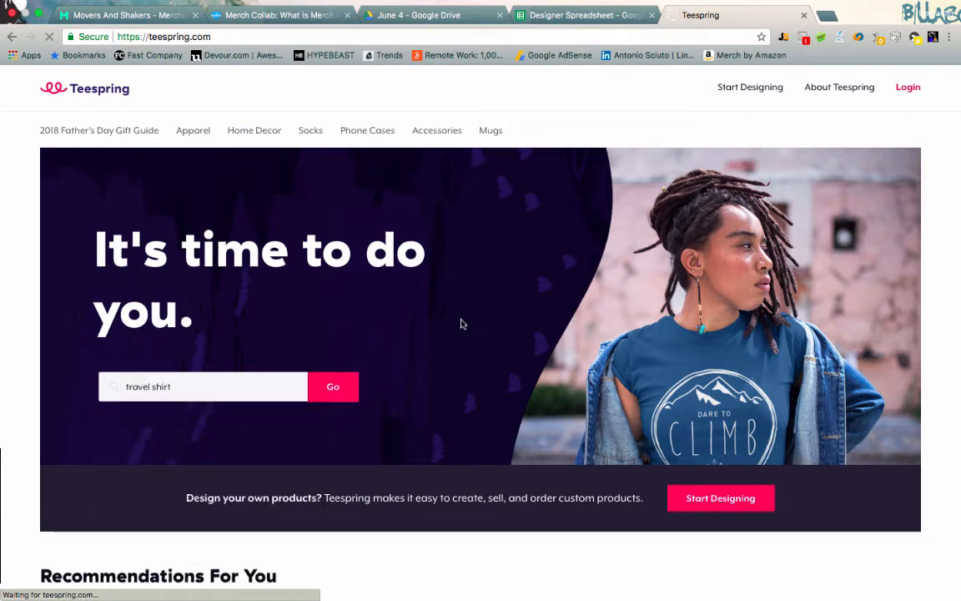
key("Return")
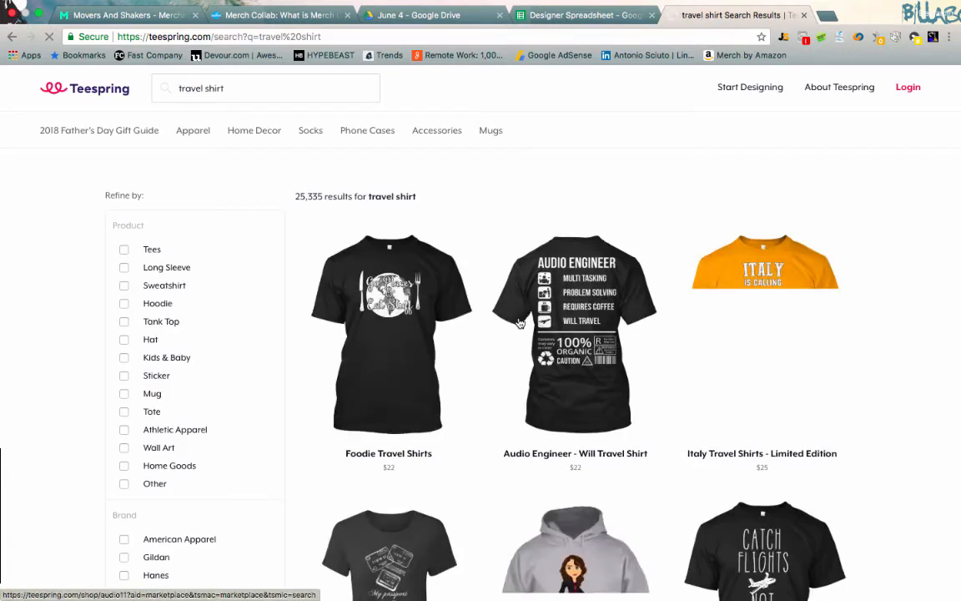
- Examine the first travel shirt results and the Foodie Travel Shirts listing for design ideas, and return to the results
scroll(519, 323, "down", 2)
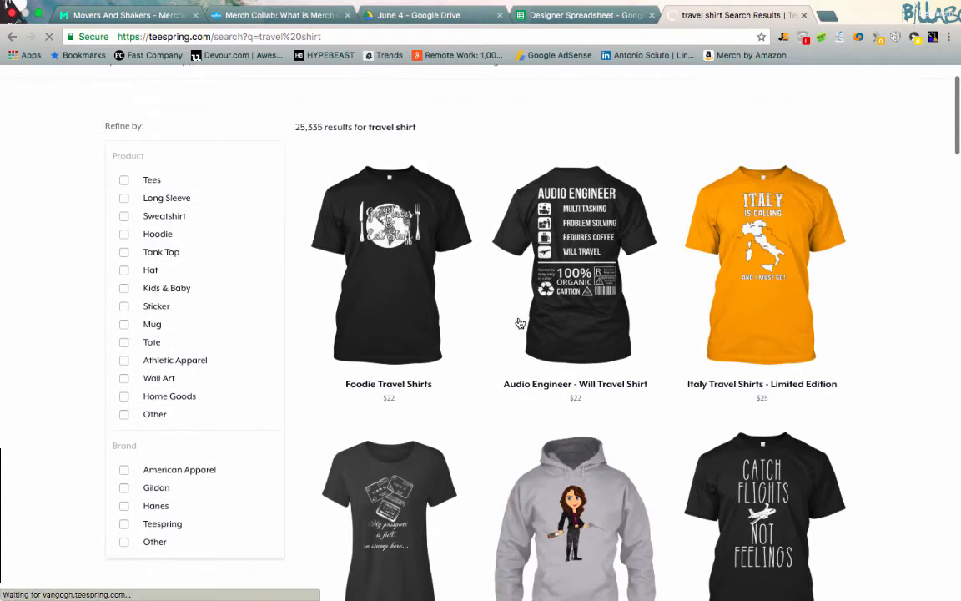
scroll(519, 323, "down", 3)
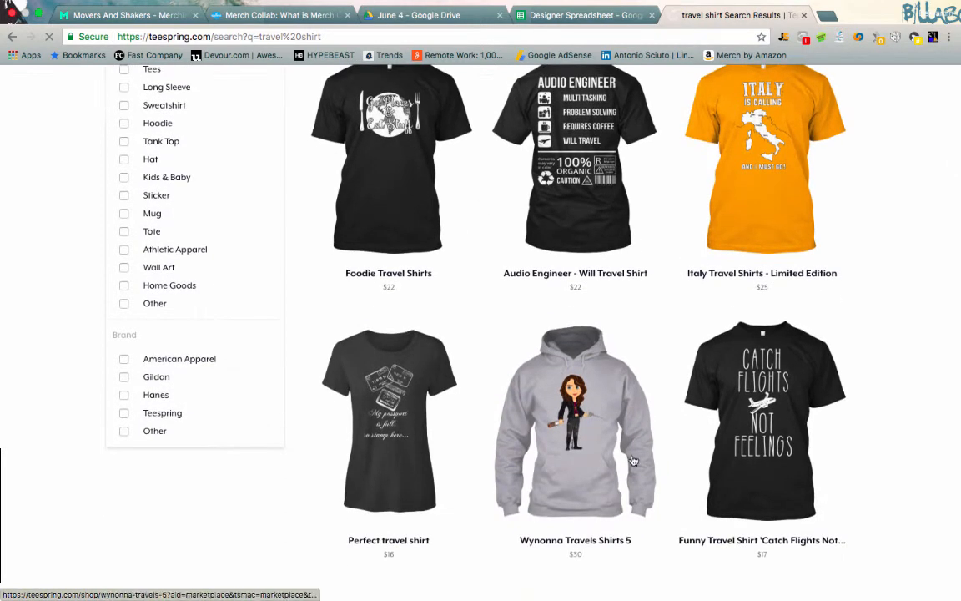
scroll(544, 331, "down", 1)
scroll(544, 331, "down", 5)
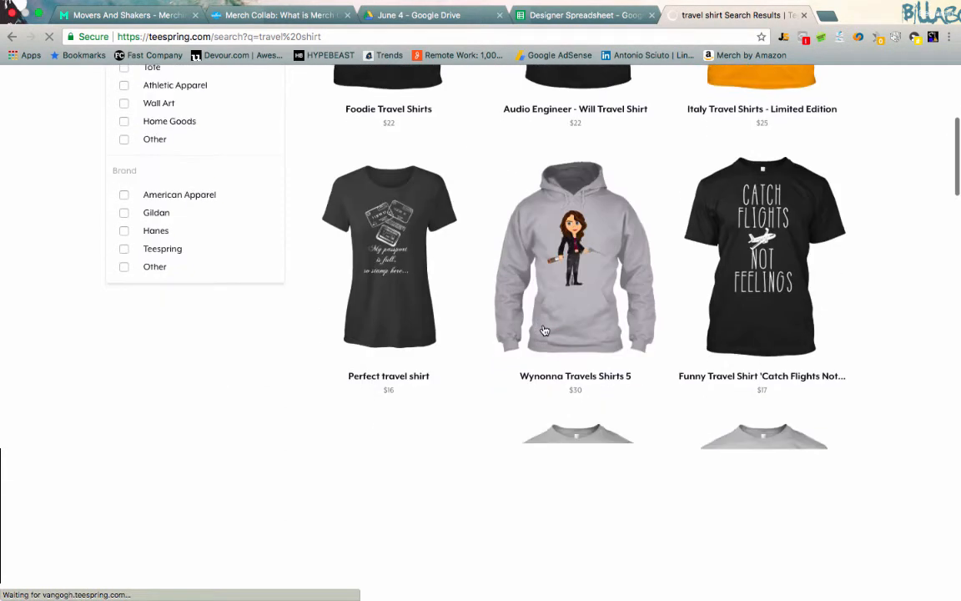
scroll(543, 330, "up", 4)
scroll(543, 330, "up", 3)
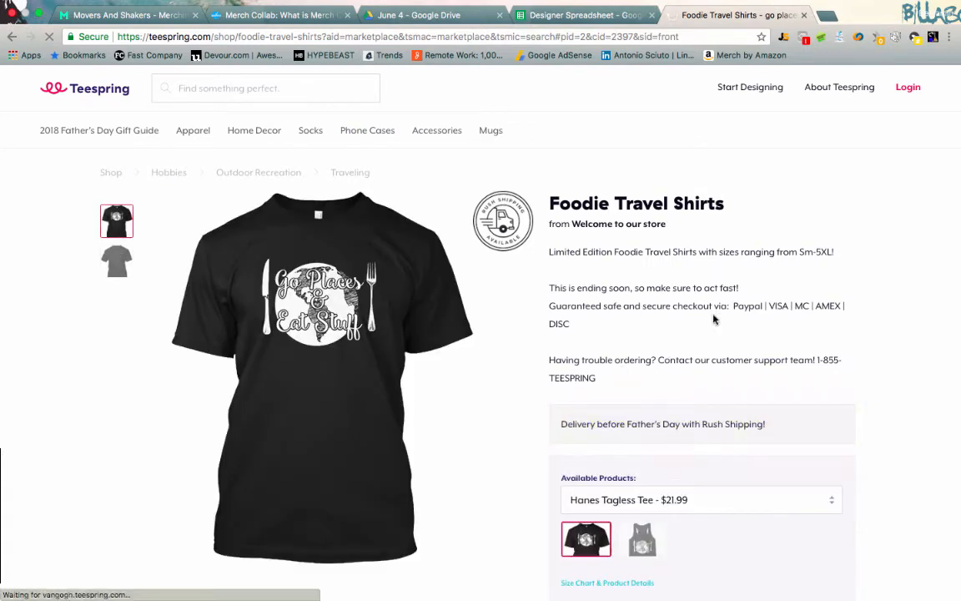
scroll(713, 319, "left", 5)
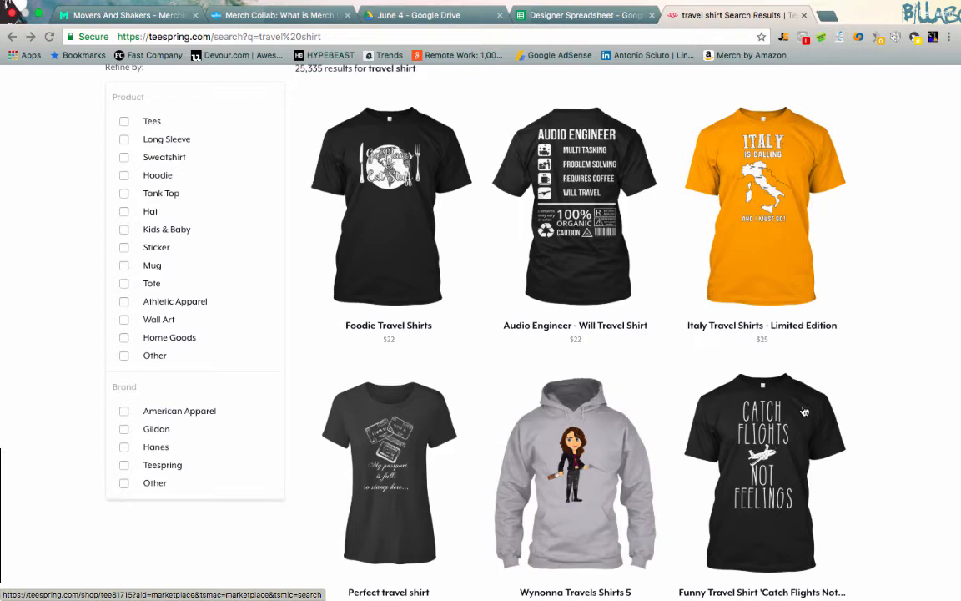
- Browse further through the travel shirt results and open the "I Love Travel Shirt TShirt" listing
scroll(804, 412, "down", 3)
scroll(758, 401, "down", 3)
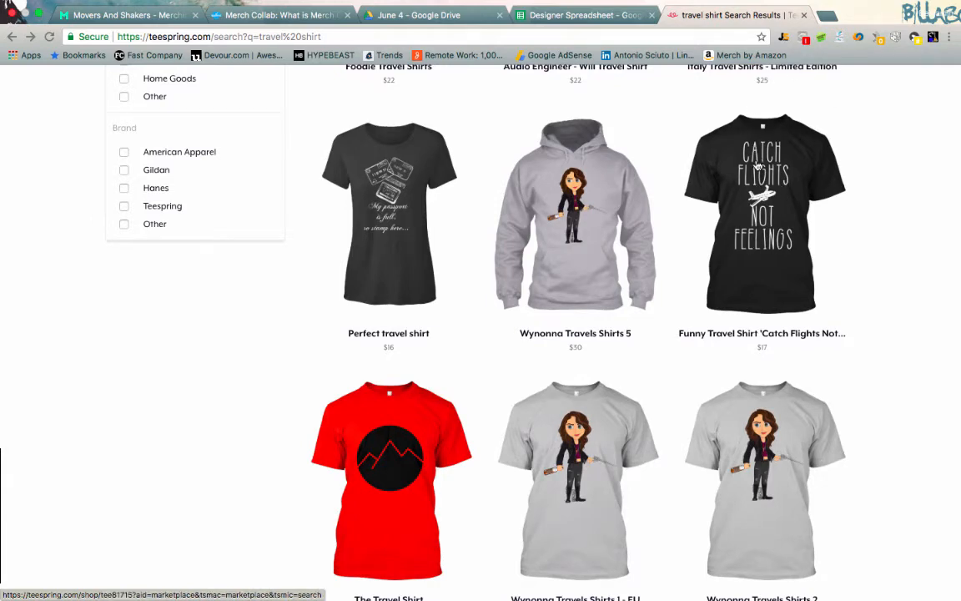
scroll(493, 242, "down", 9)
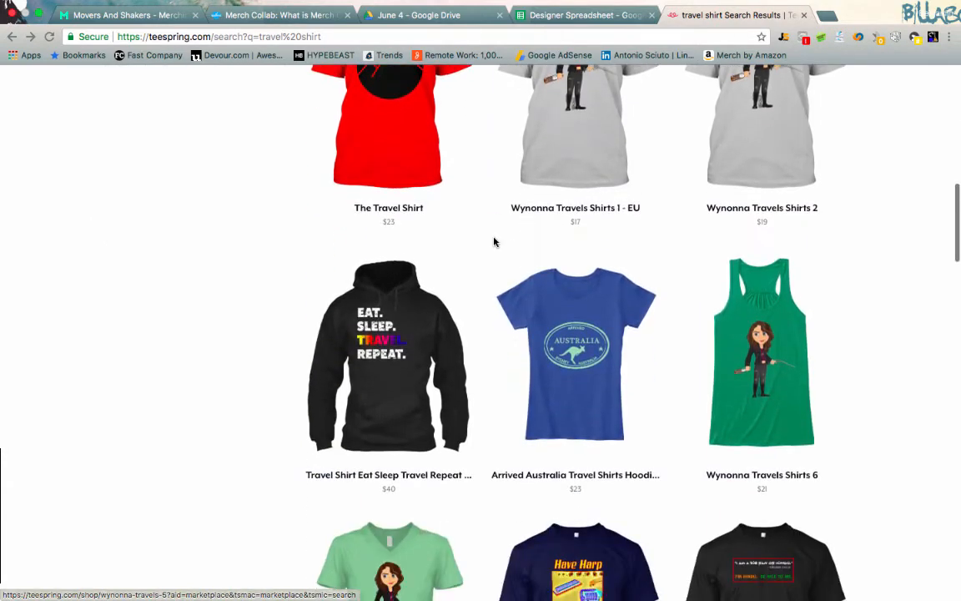
scroll(493, 242, "down", 17)
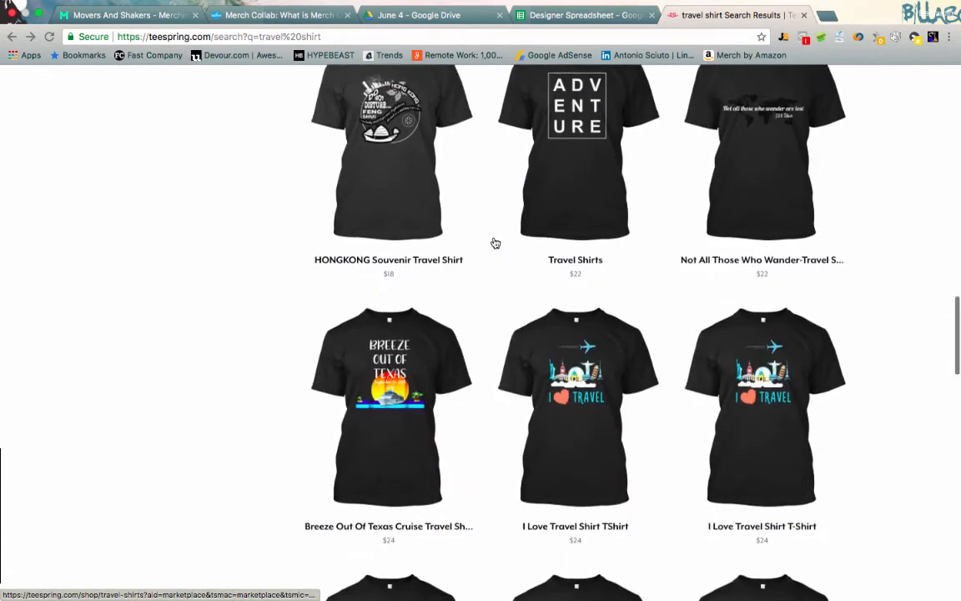
scroll(495, 243, "down", 3)
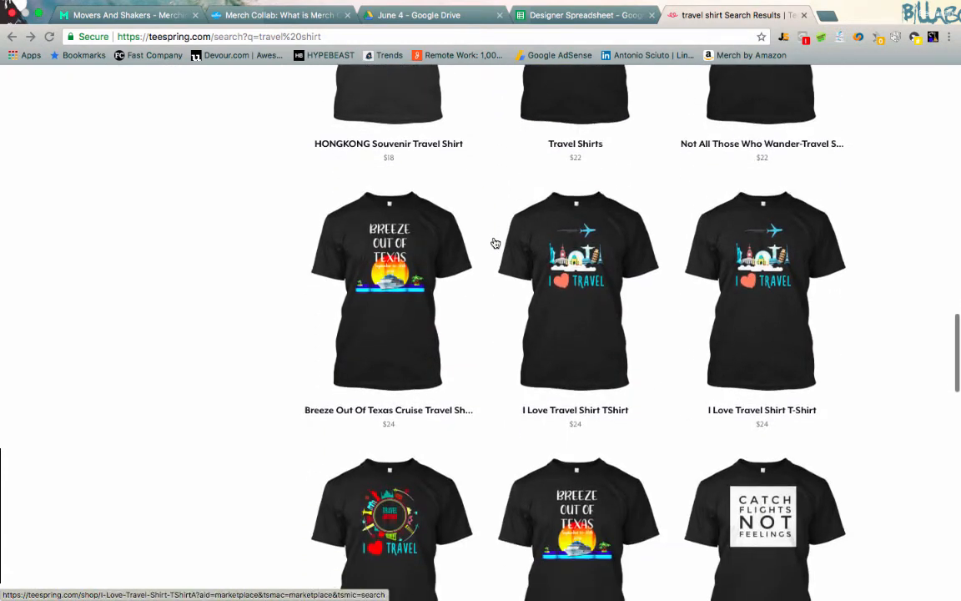
scroll(532, 279, "down", 2)
scroll(532, 280, "down", 1)
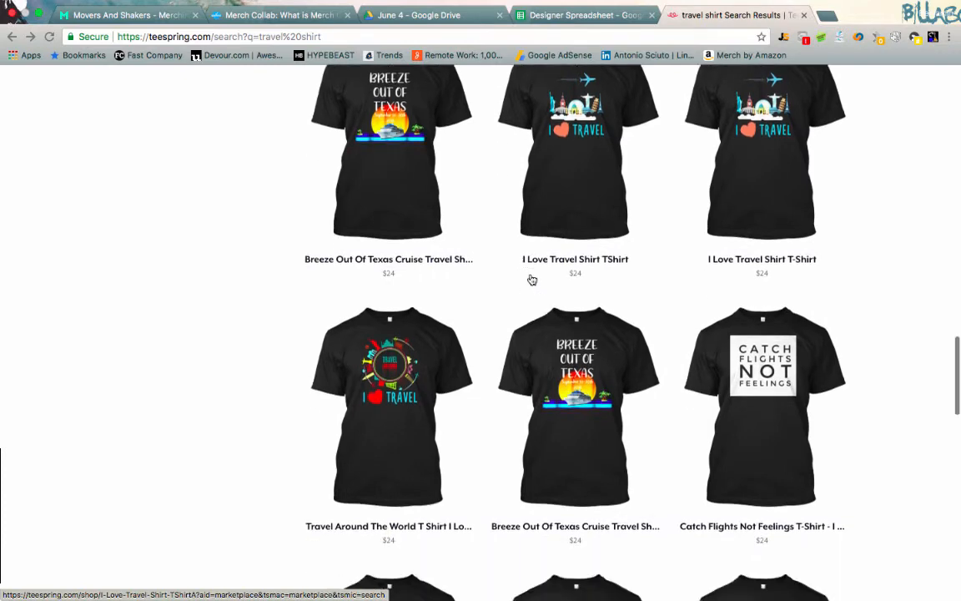
scroll(530, 278, "up", 3)
left_click(568, 260)
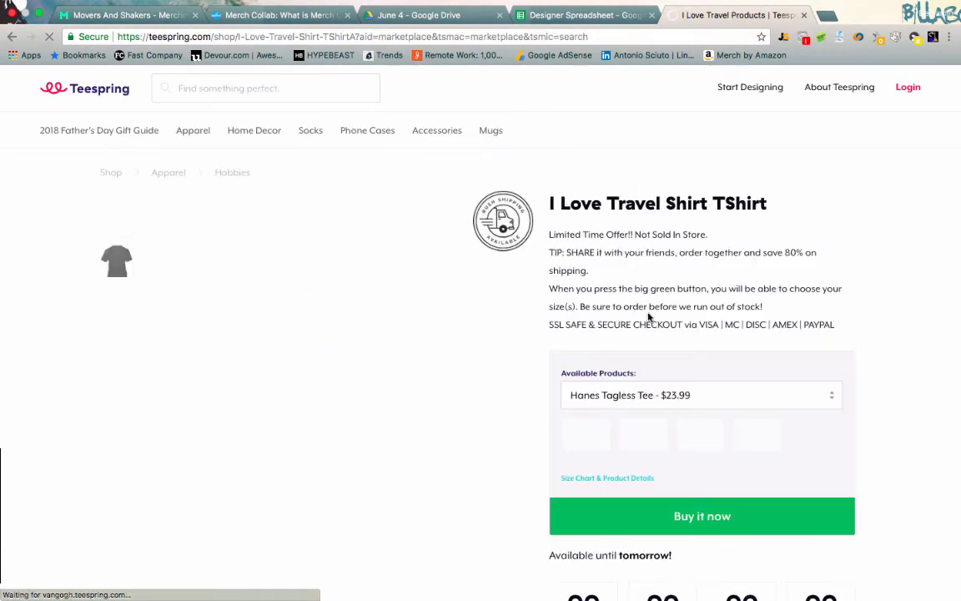
- Copy the "I Love Travel Shirt TShirt" listing's URL into cell D2 of the Designer Spreadsheet as inspiration for the Travel row
left_click(486, 37)
key("ctrl+c")
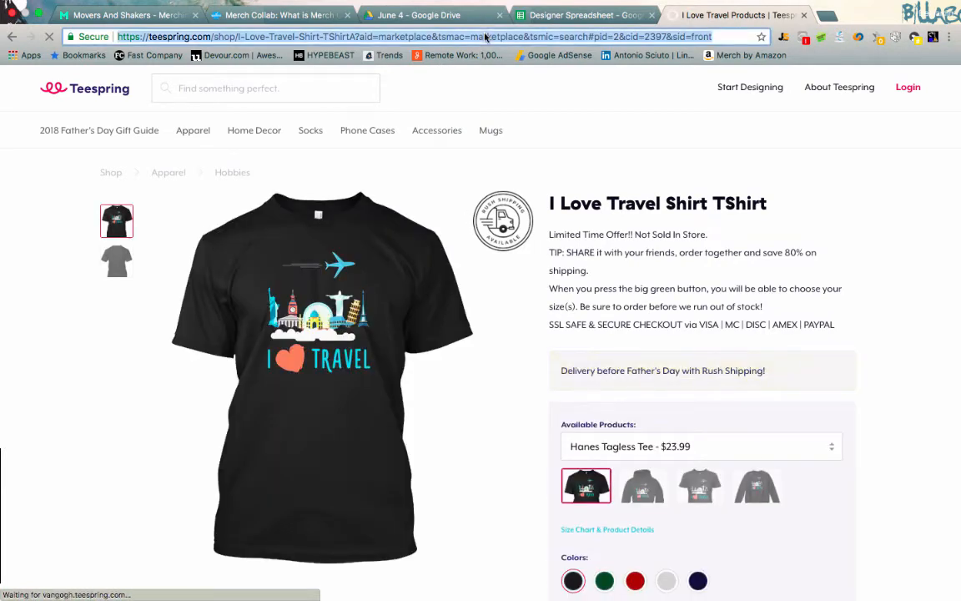
left_click(533, 16)
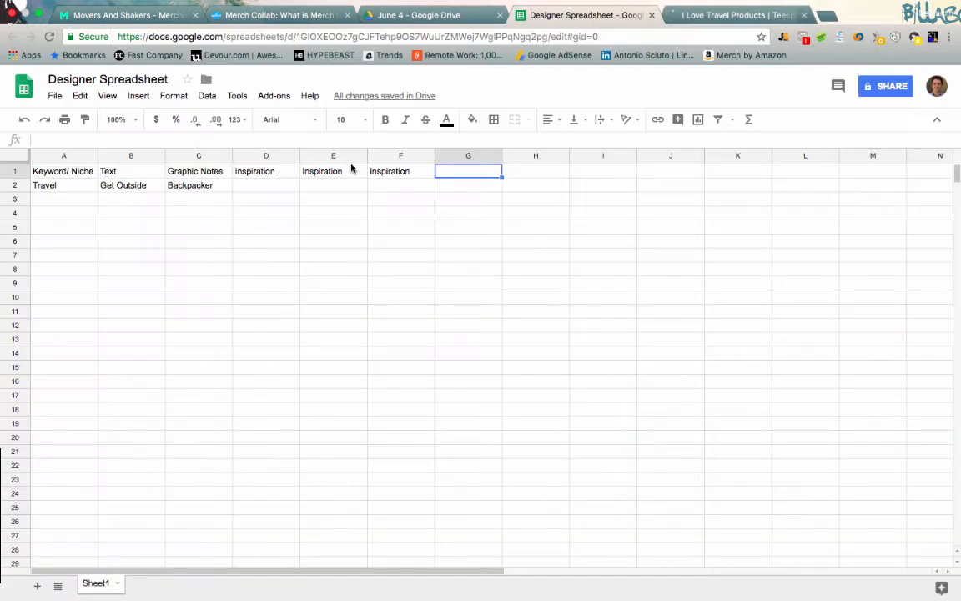
left_click(266, 187)
key("ctrl+v")
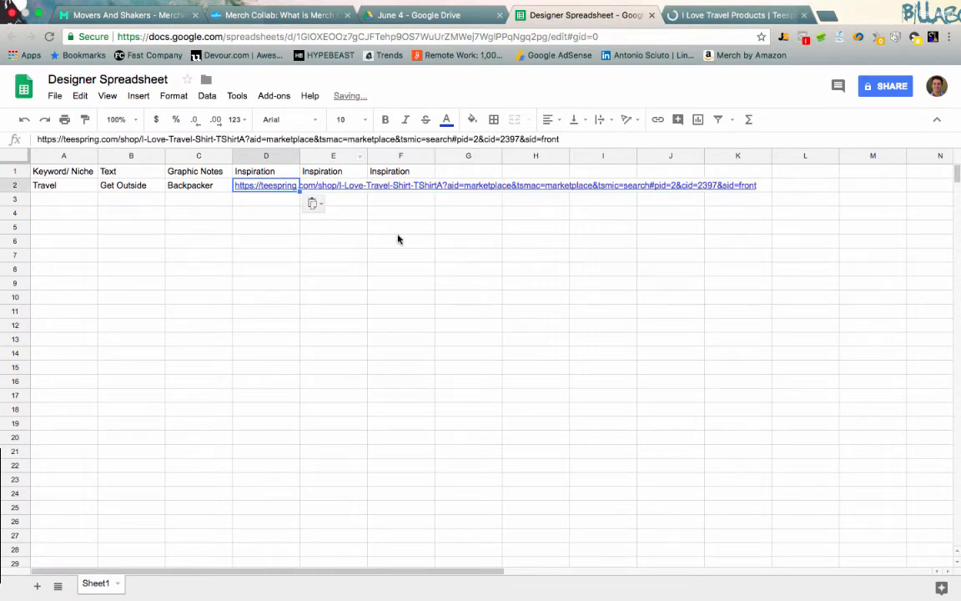
key("Tab")
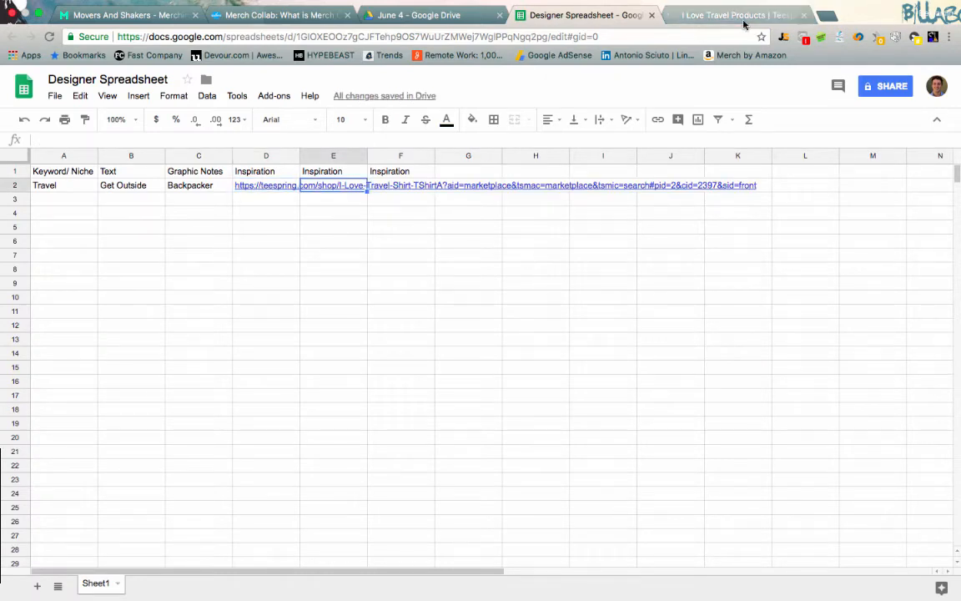
- Load Amazon in place of the Teespring listing, search for "travel t shirt" and look over the shirt designs in the results
left_click(726, 15)
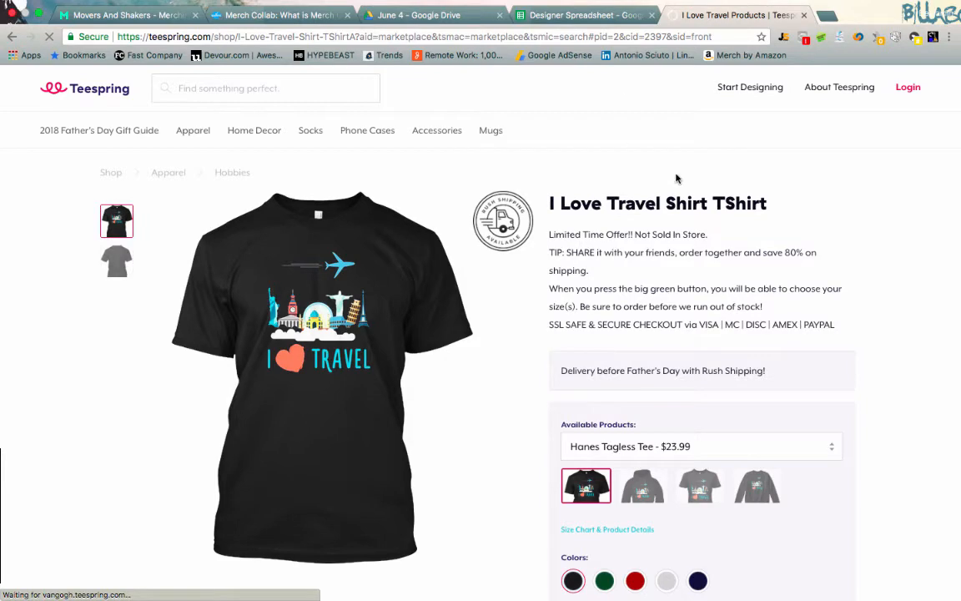
left_click(413, 38)
type("amazon.com/ref=nav_logo")
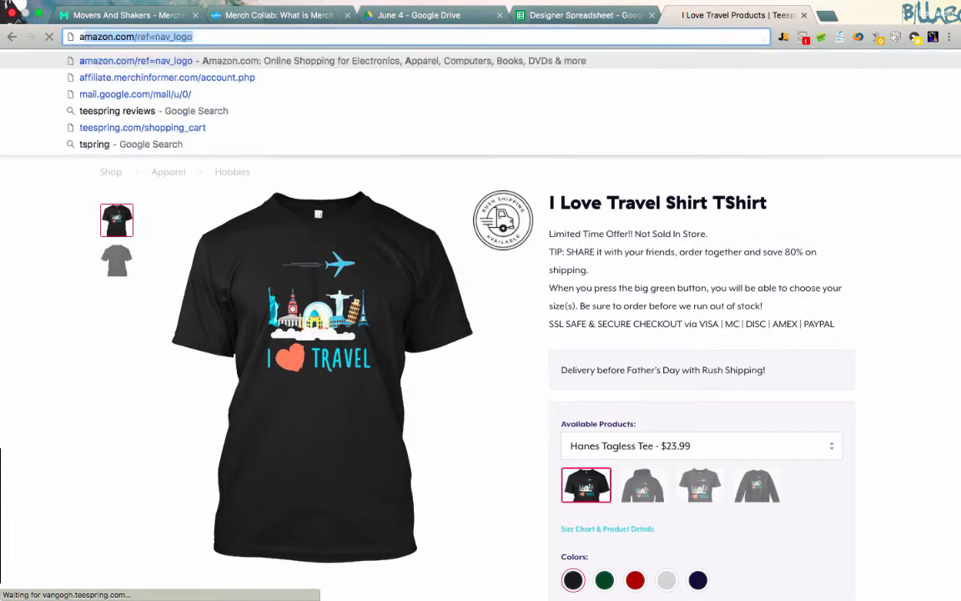
key("Return")
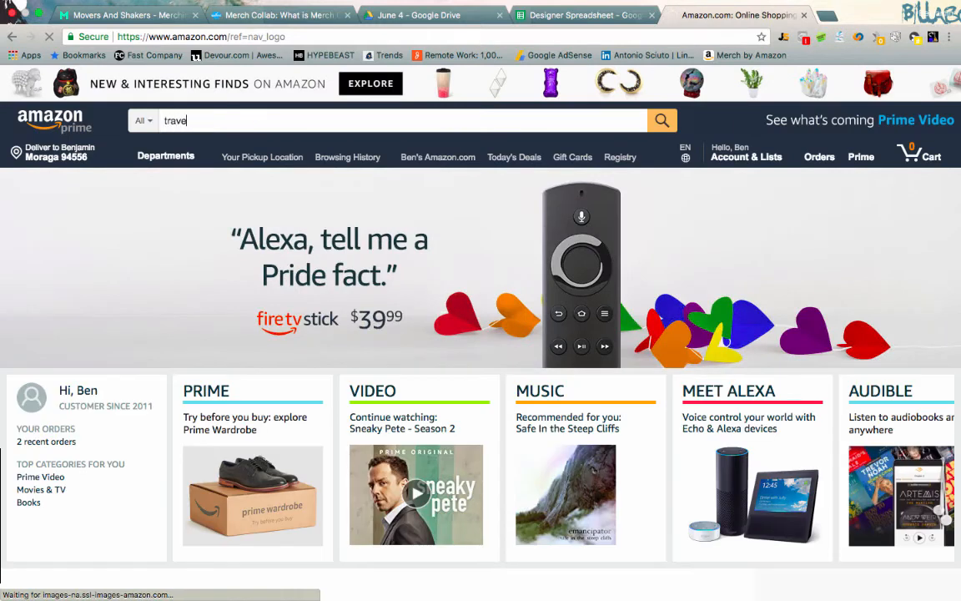
type("travel t sh")
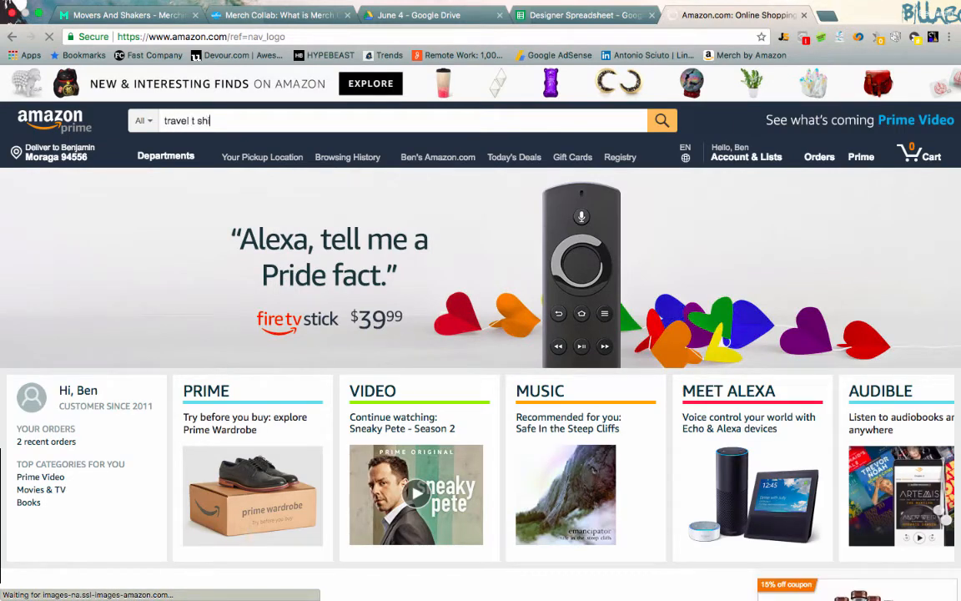
type("irt")
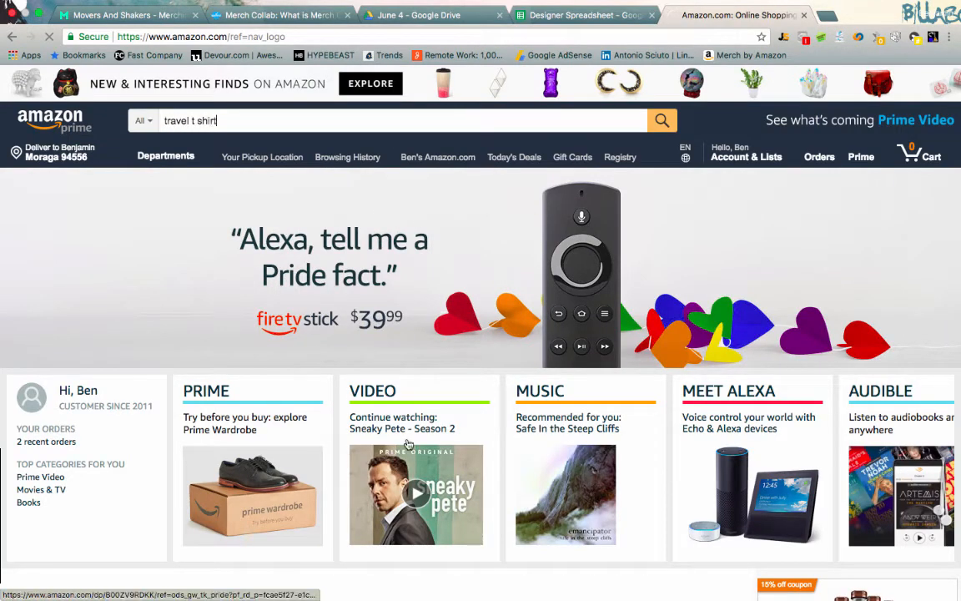
key("Return")
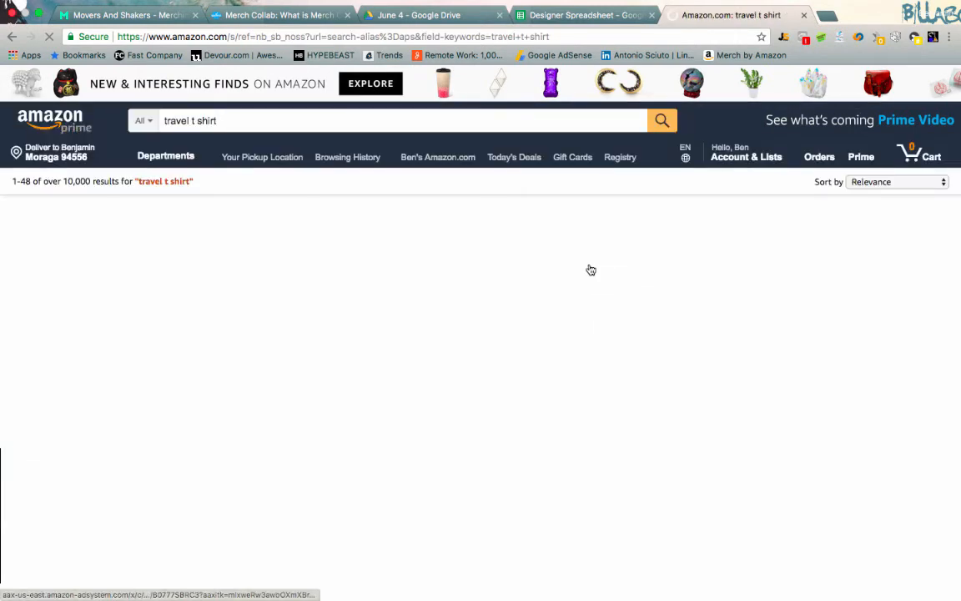
scroll(511, 339, "down", 4)
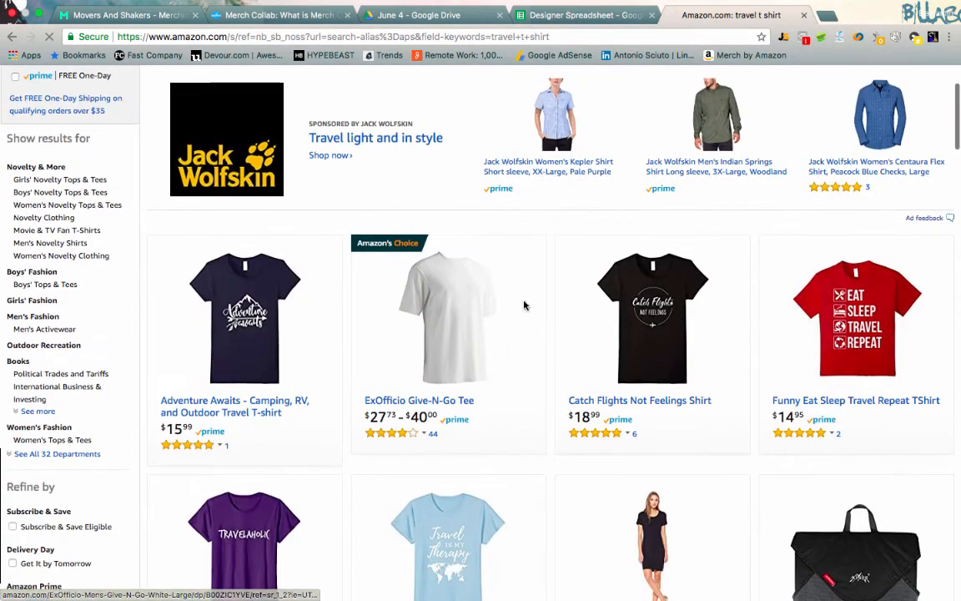
scroll(504, 405, "down", 3)
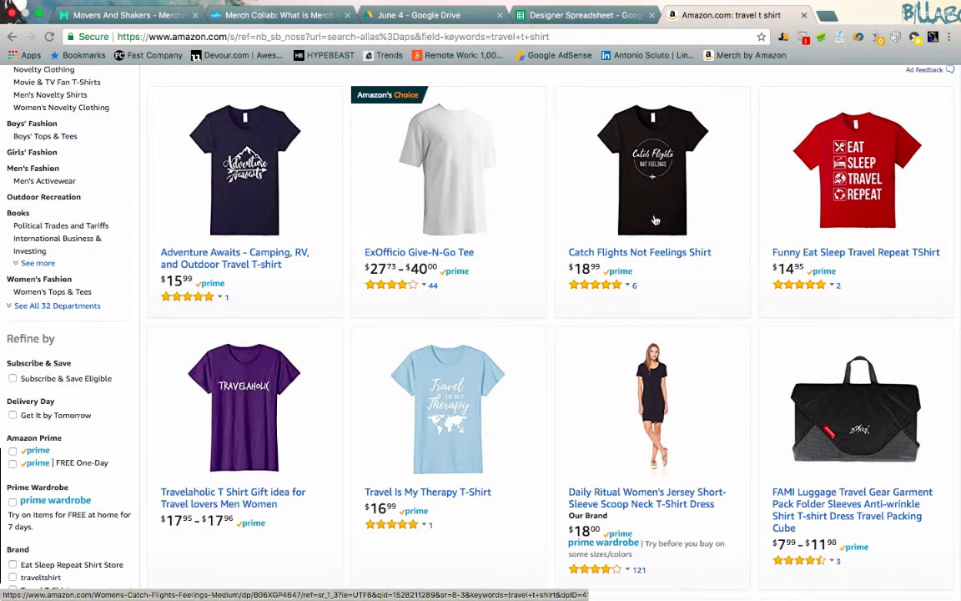
scroll(618, 251, "up", 5)
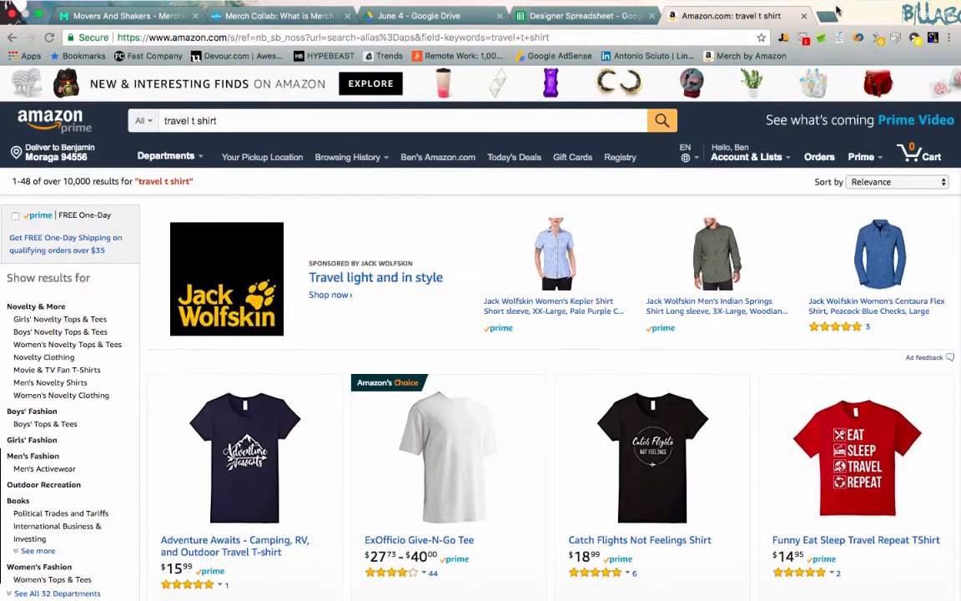
- Open teespring.com in another new browser tab and search it for "travel shirts"
left_click(823, 31)
type("teespring.com")
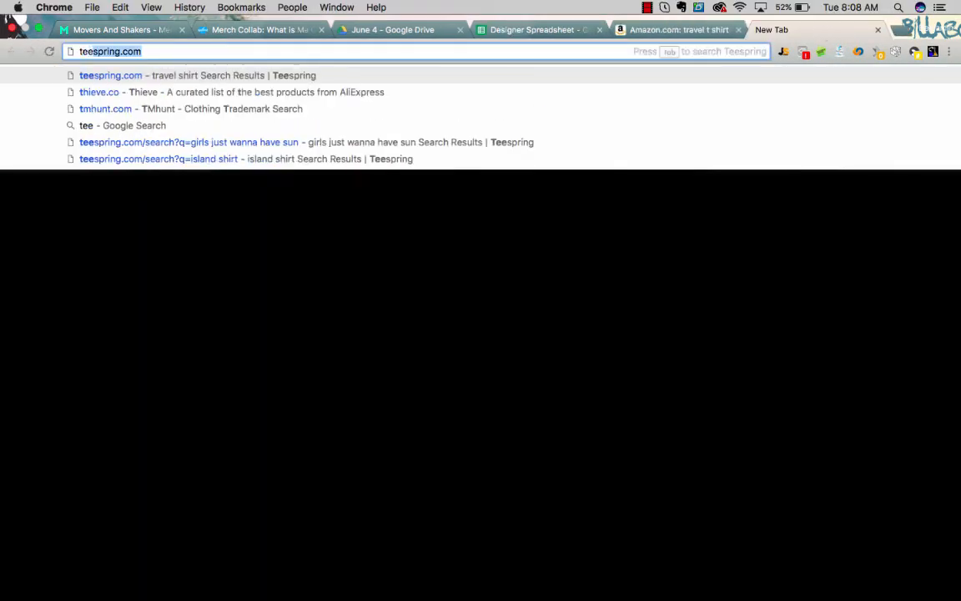
key("Return")
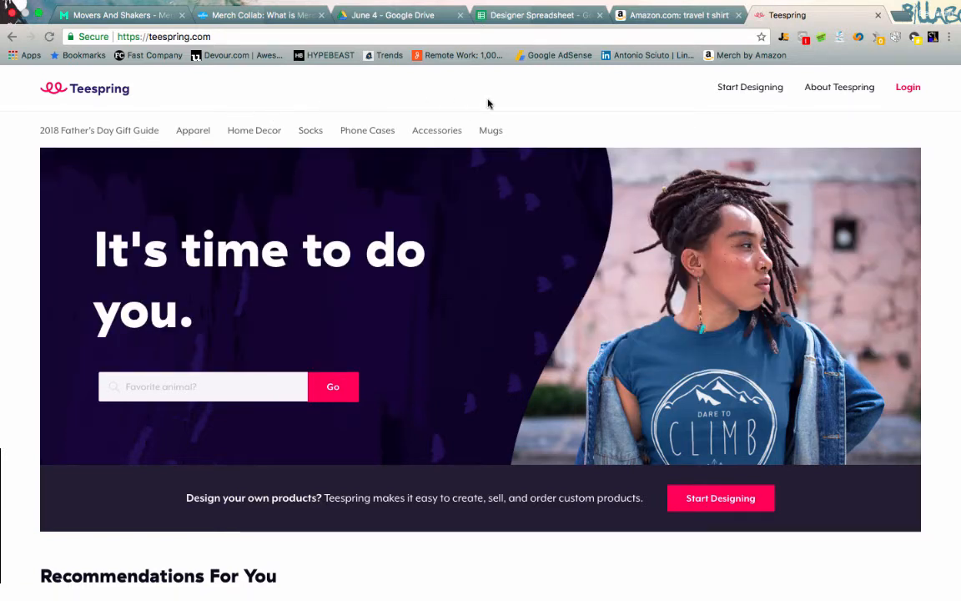
left_click(233, 388)
type("trave")
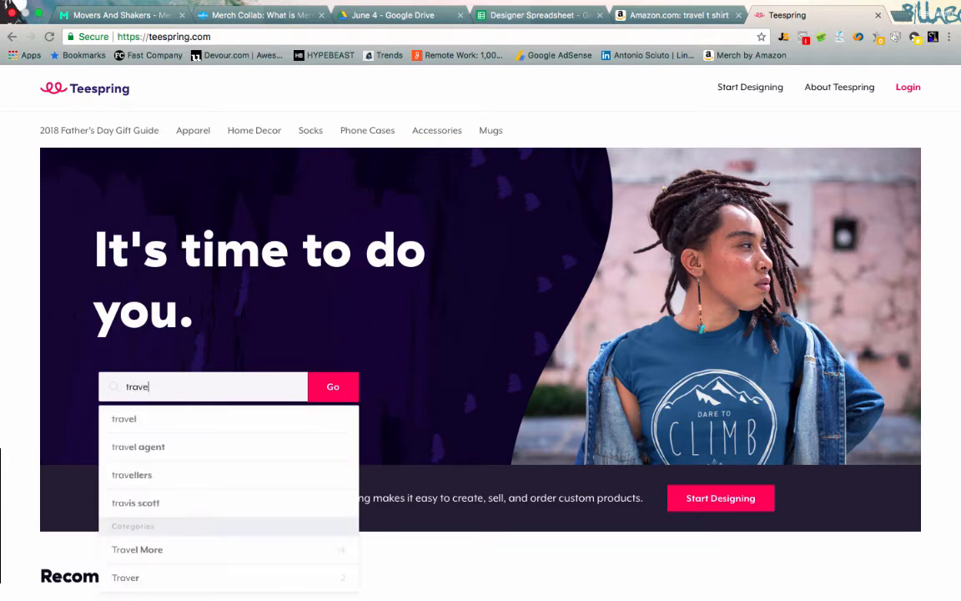
type("l shirts")
key("Return")
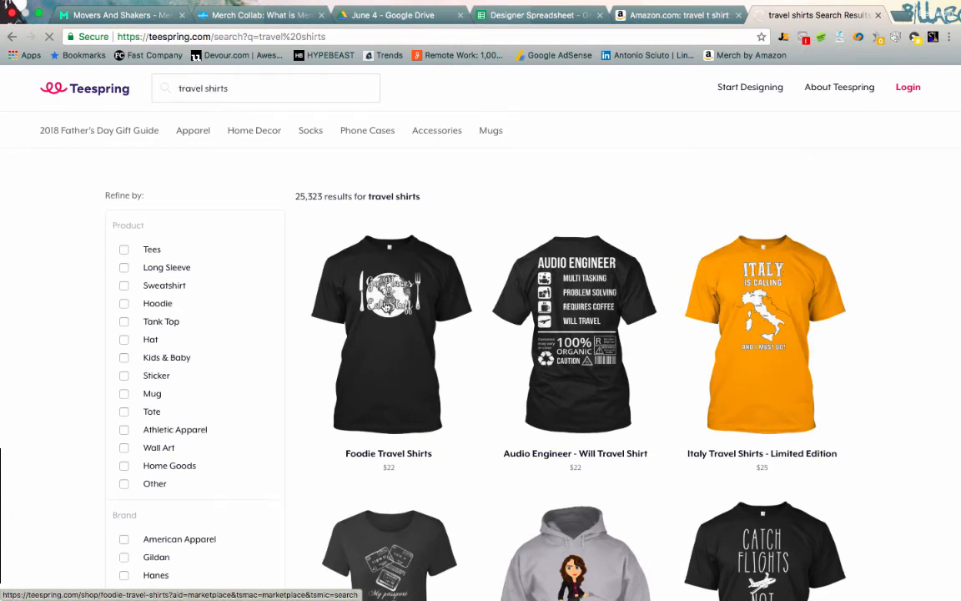
- Open the "Foodie Travel Shirts" listing and look up "Travel Shirts" from its title on Amazon using Merch Research's Show ALL Merch (Amazon)
left_click(387, 307)
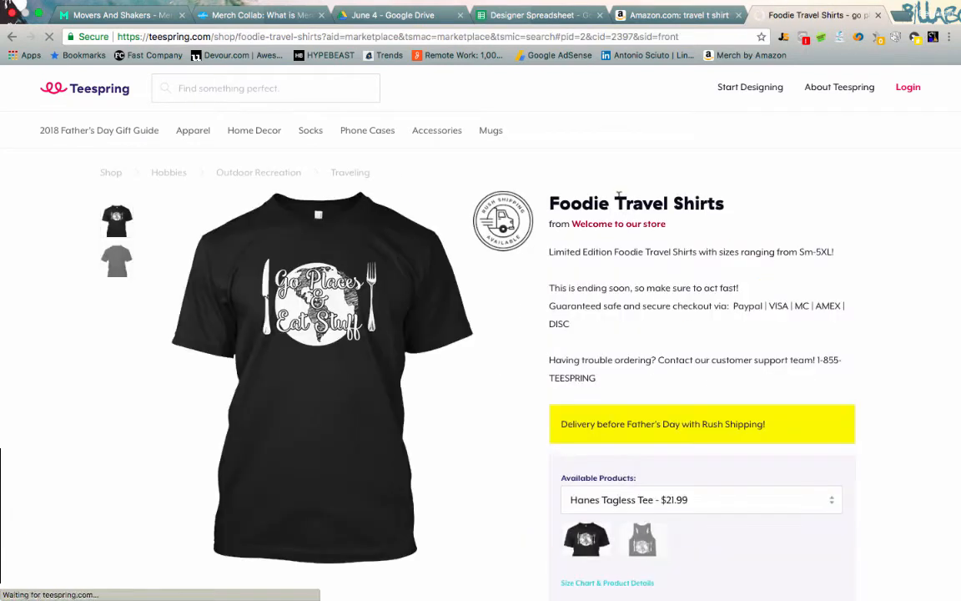
left_click_drag(726, 204, 614, 204)
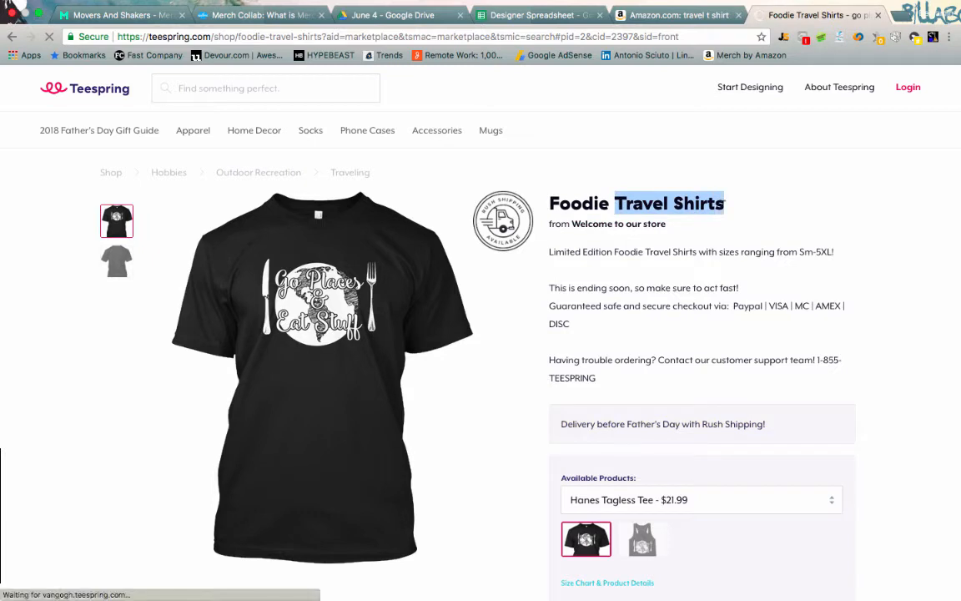
right_click(706, 207)
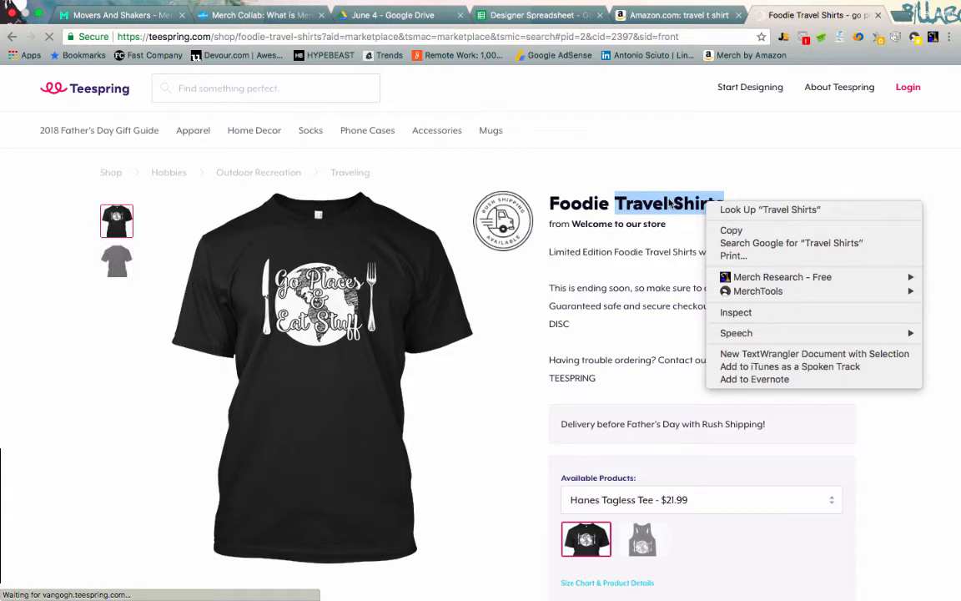
mouse_move(754, 278)
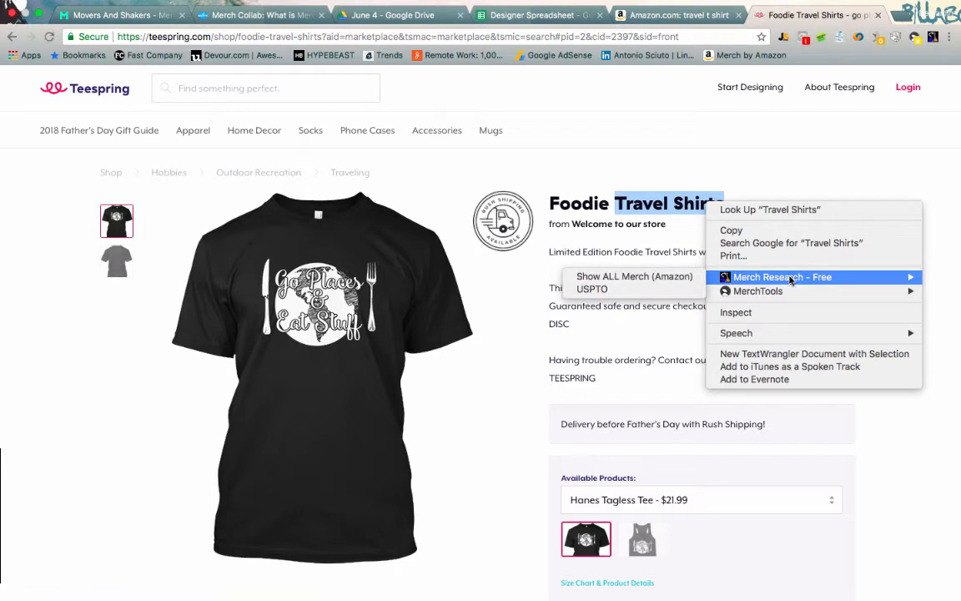
left_click(634, 277)
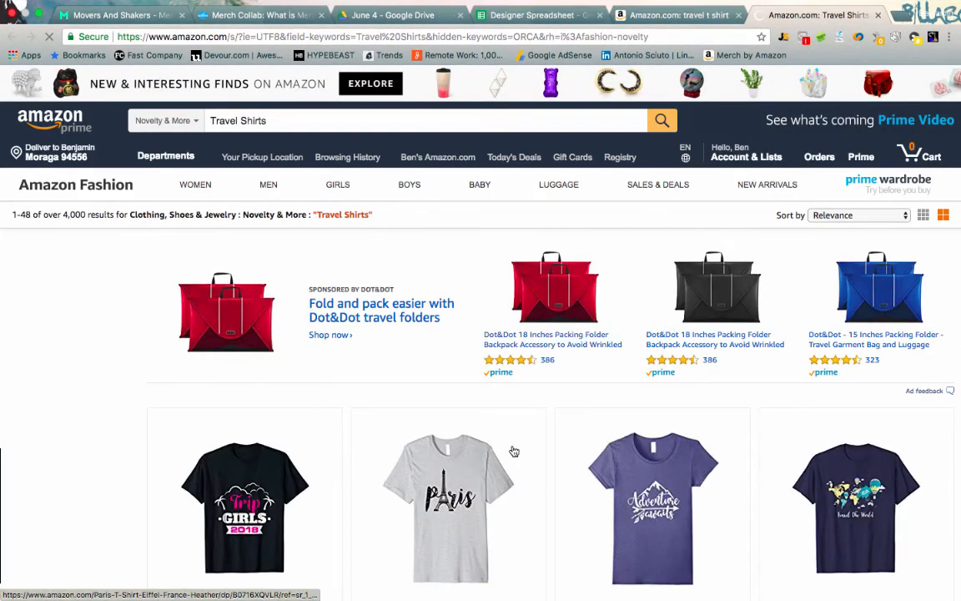
- Look over the first Amazon travel shirt results, view the "Travel the World Shirt for the World Traveler" listing and return to the results
scroll(514, 452, "down", 4)
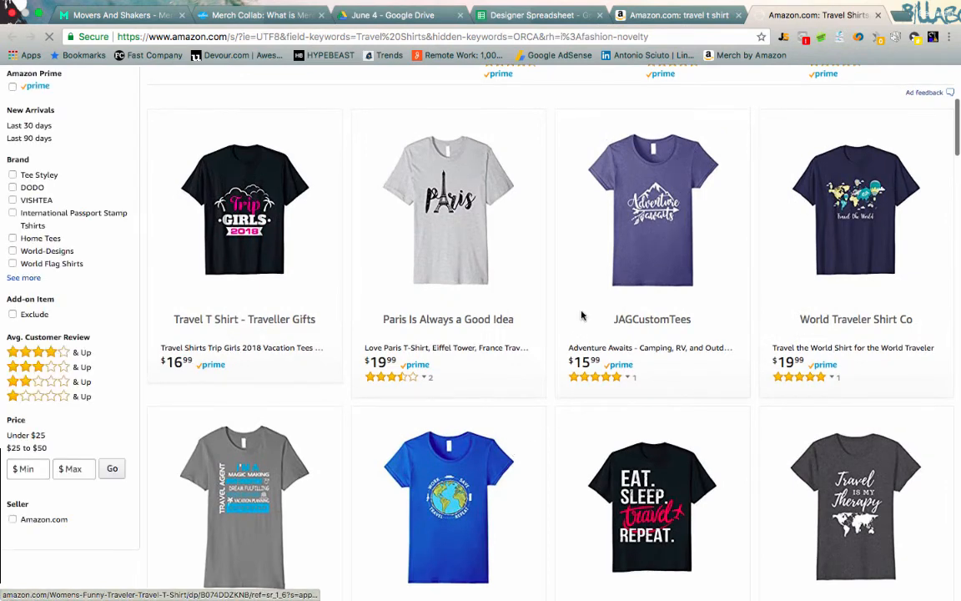
scroll(582, 315, "down", 1)
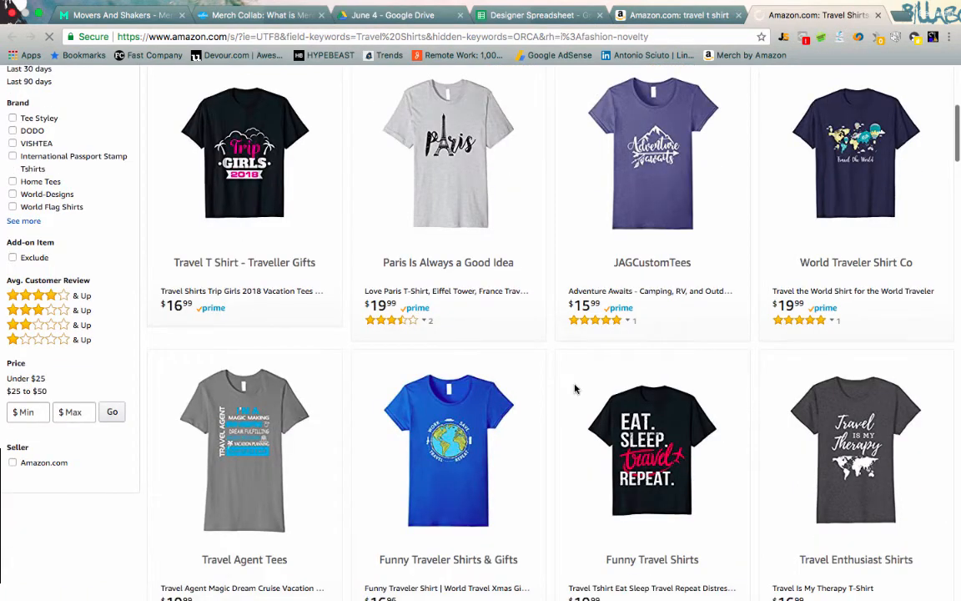
scroll(575, 388, "up", 1)
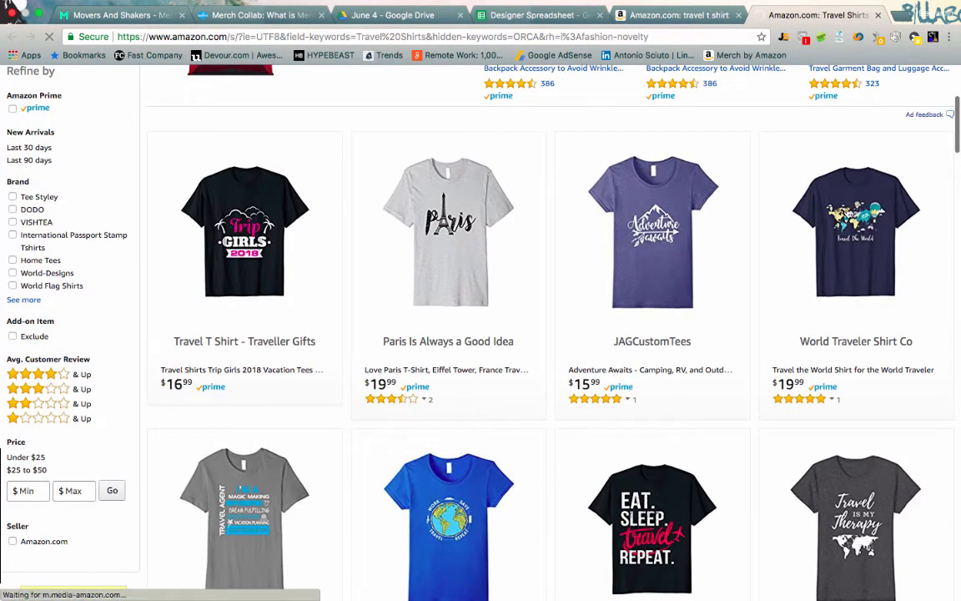
scroll(551, 260, "down", 1)
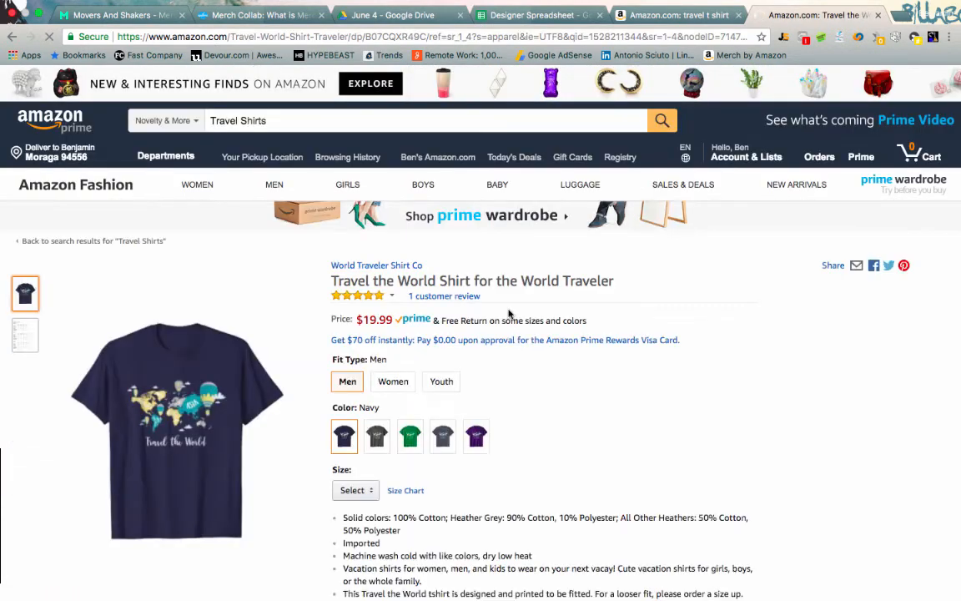
scroll(509, 313, "left", 5)
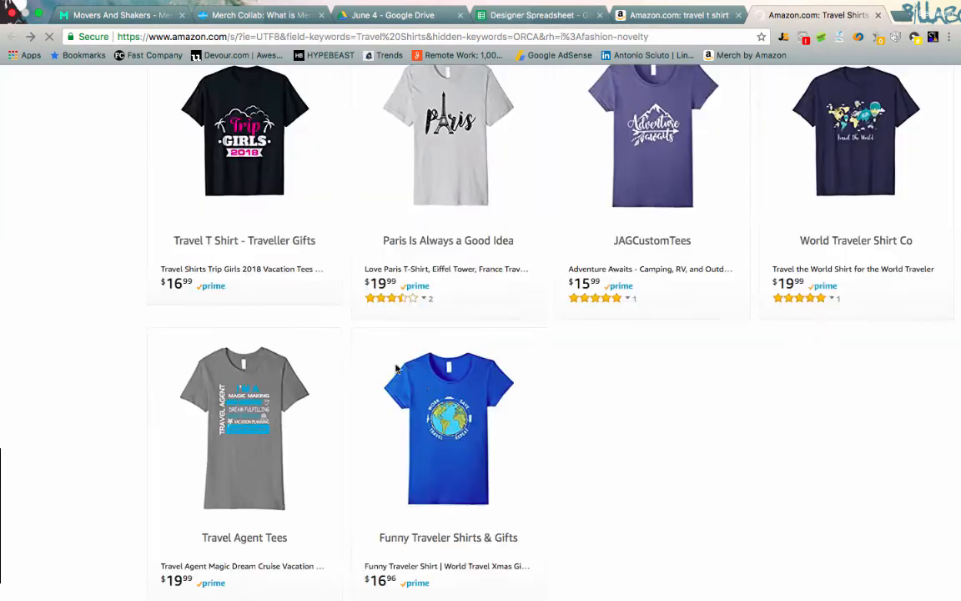
- Examine the remaining shirt designs on the first page of Amazon's "Travel Shirts" results for another inspiration
scroll(423, 388, "down", 7)
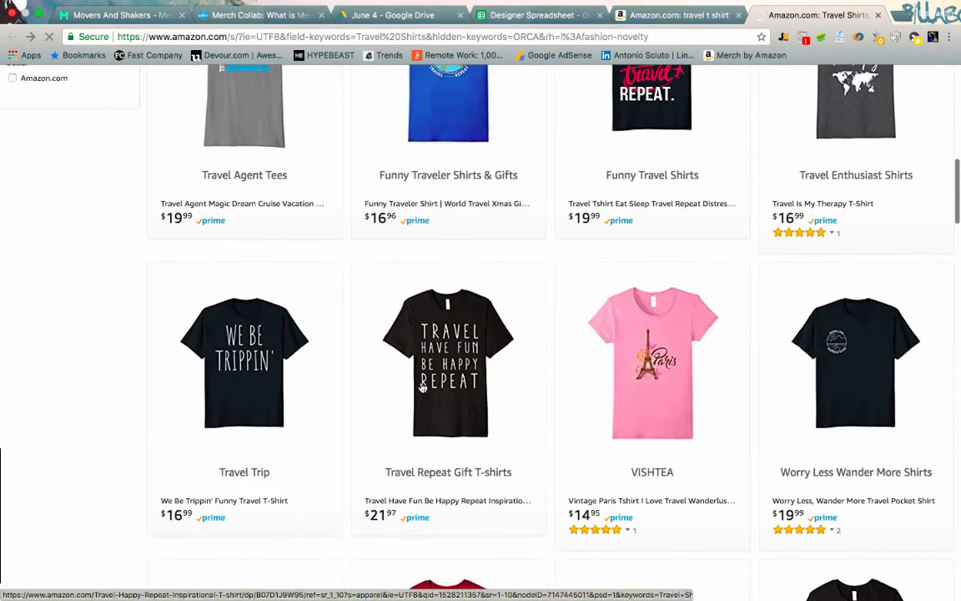
scroll(424, 388, "down", 3)
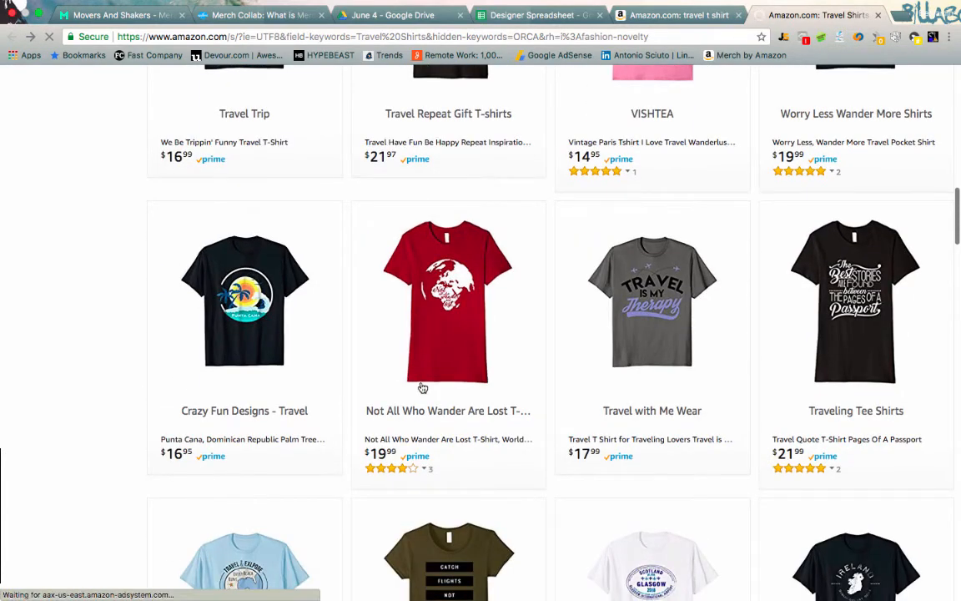
scroll(423, 388, "down", 5)
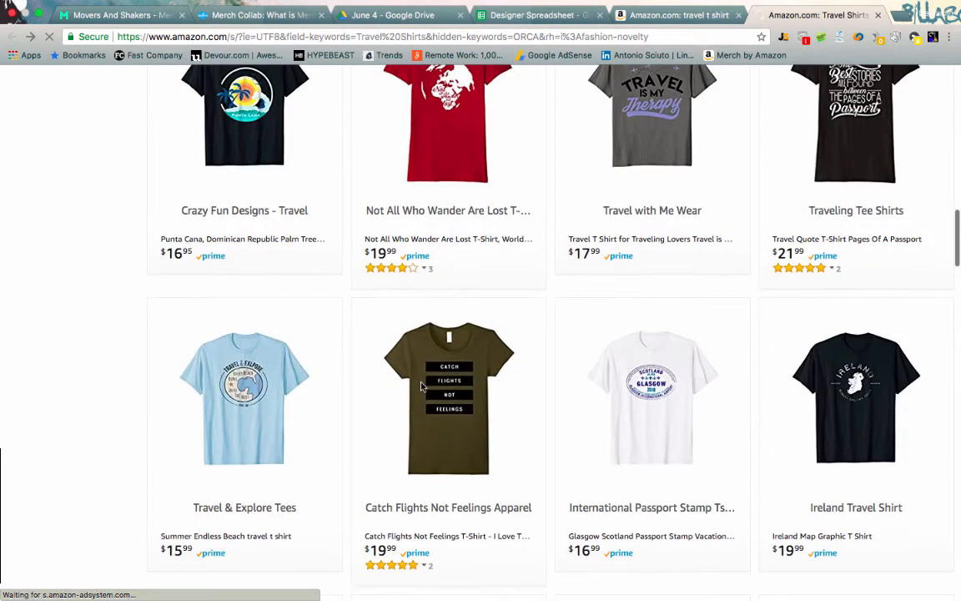
scroll(421, 386, "down", 2)
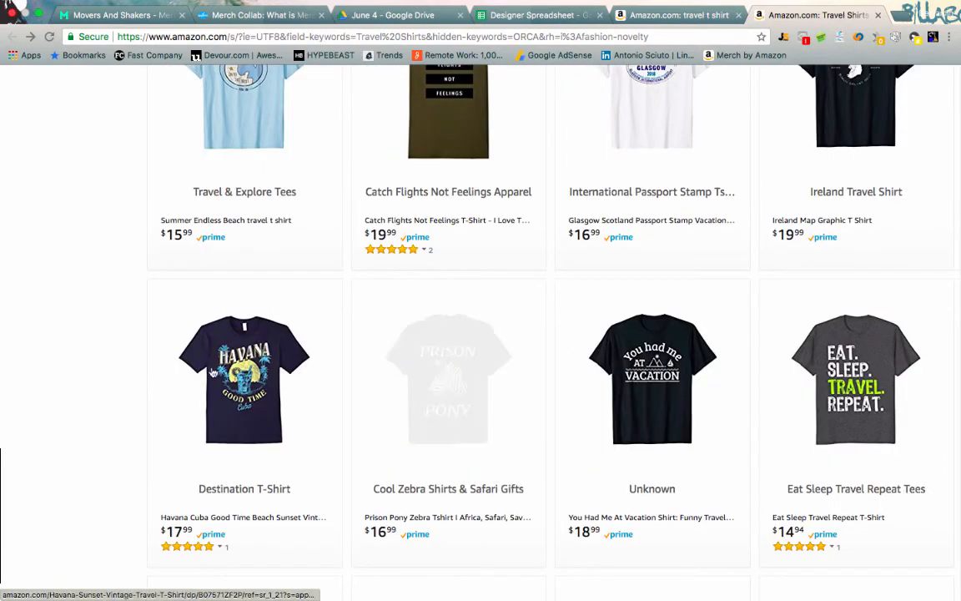
scroll(537, 408, "down", 5)
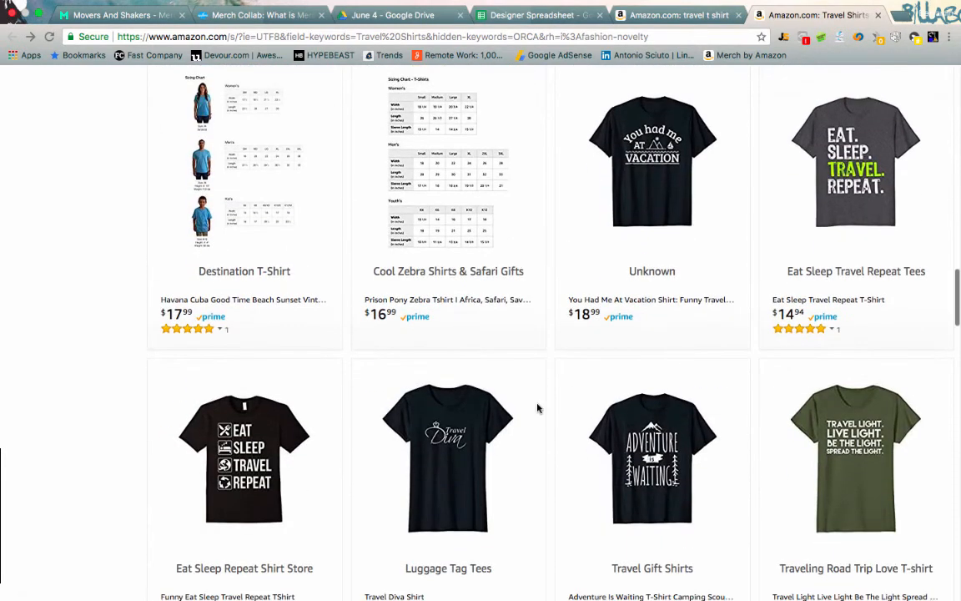
scroll(538, 408, "down", 2)
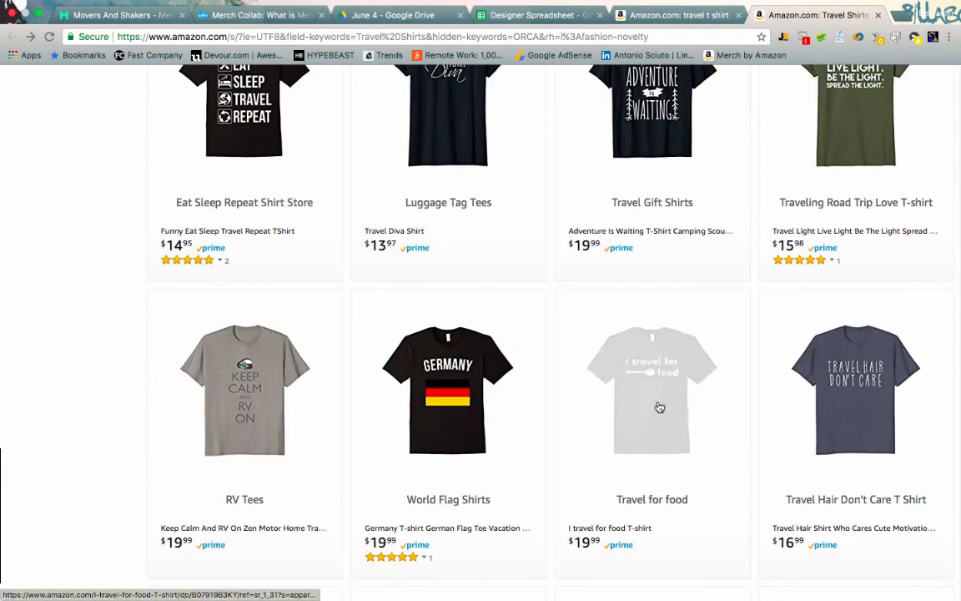
scroll(606, 414, "down", 4)
scroll(500, 373, "down", 7)
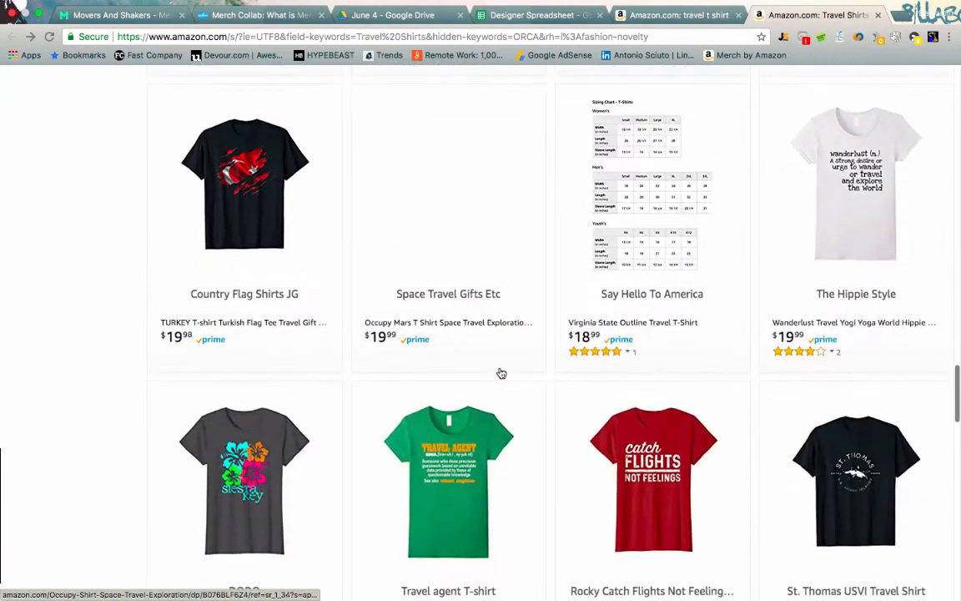
scroll(500, 373, "down", 5)
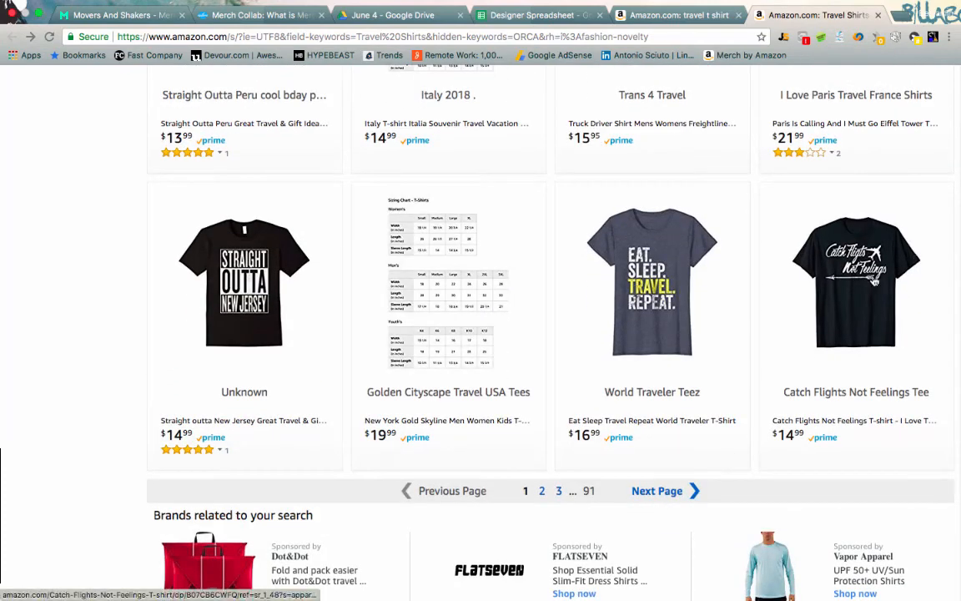
- Open the "Catch Flights Not Feelings T-shirt - I Love To Travel Shirt" listing and copy its URL into cell E2 of the Designer Spreadsheet
left_click(791, 253)
left_click(400, 35)
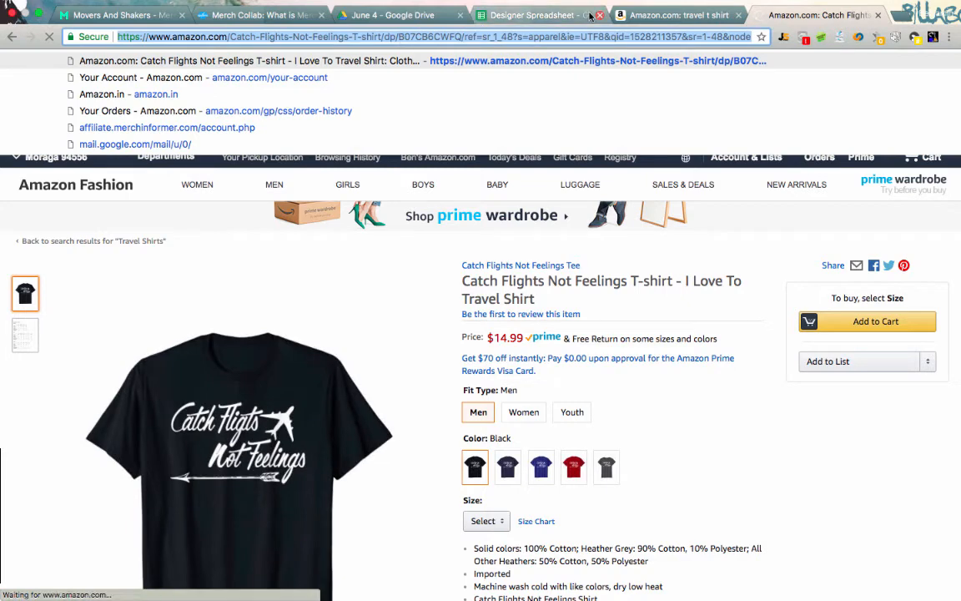
left_click(530, 15)
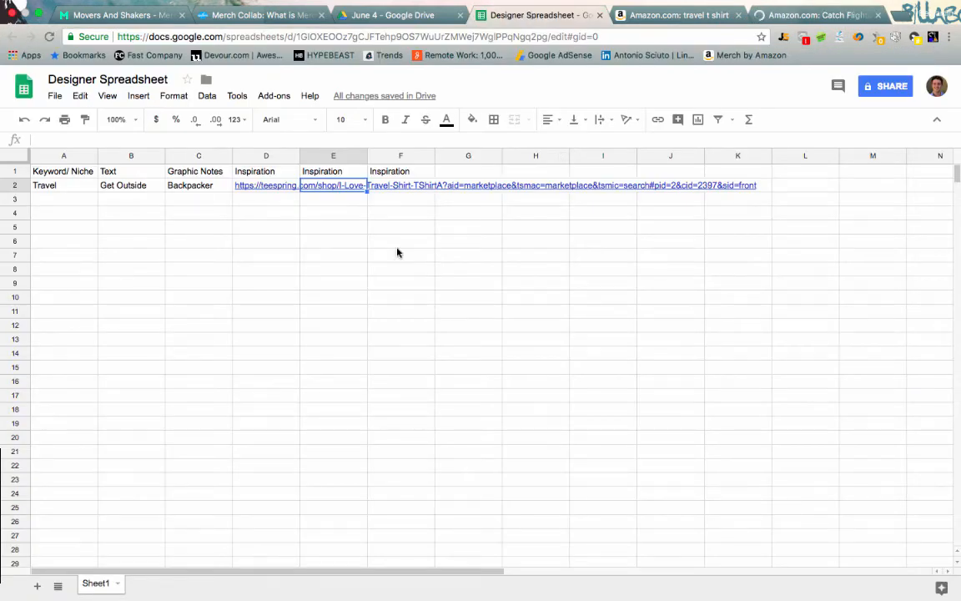
key("super+v")
key("Tab")
- Return to the Amazon listing's browser tab, go to the Amazon home page and search for "backpacker t shirt"
left_click(813, 15)
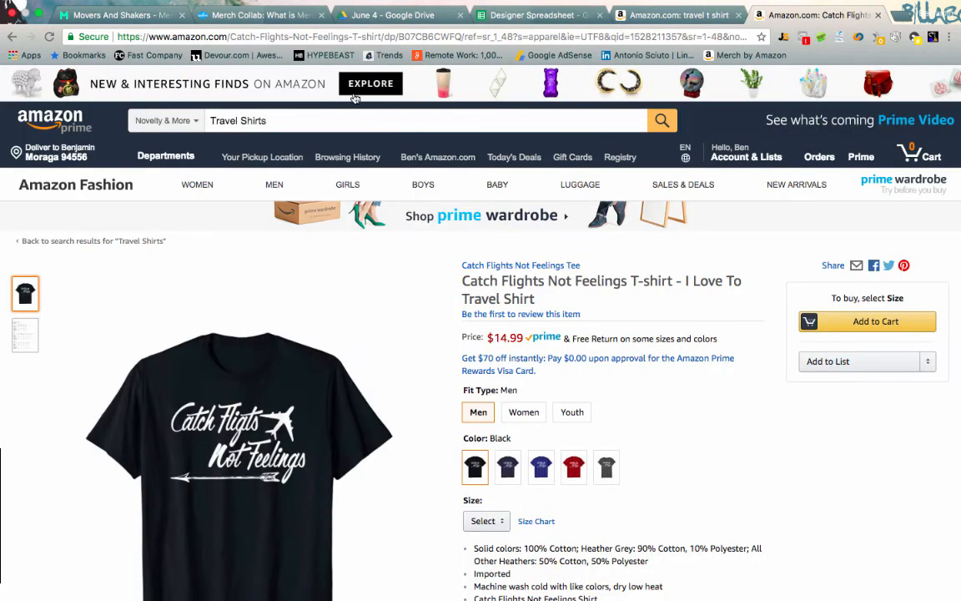
key("super+l")
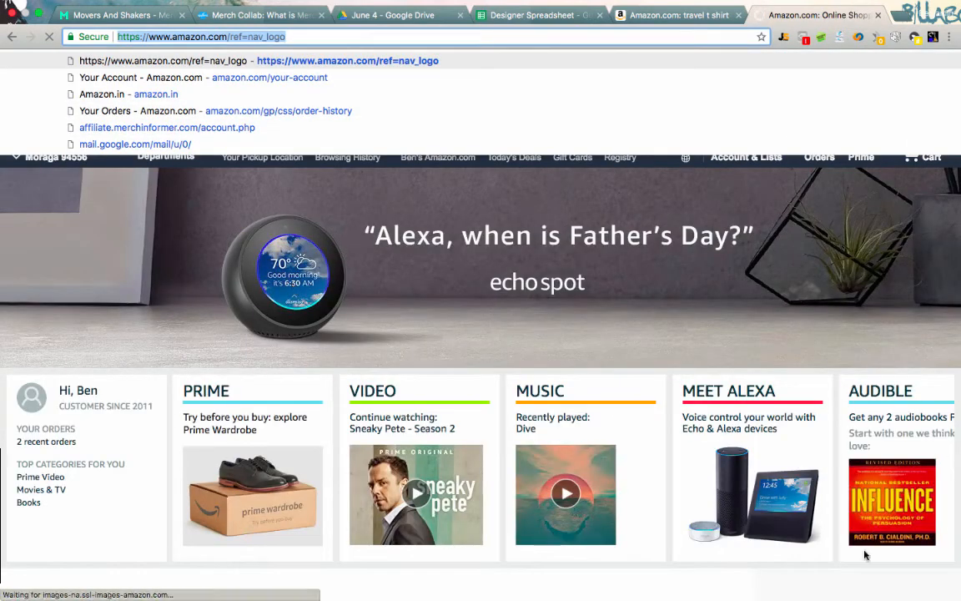
left_click(851, 586)
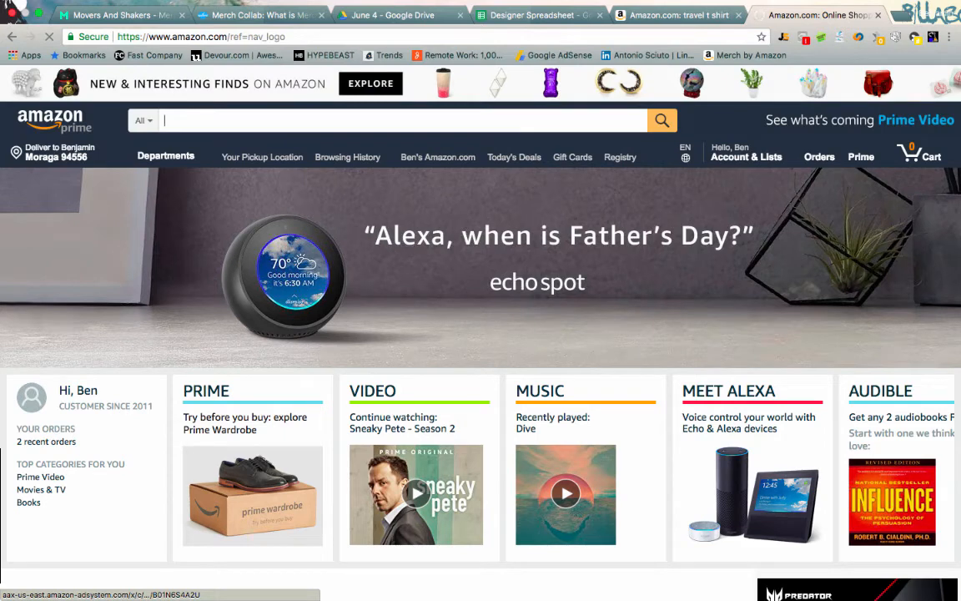
type("s")
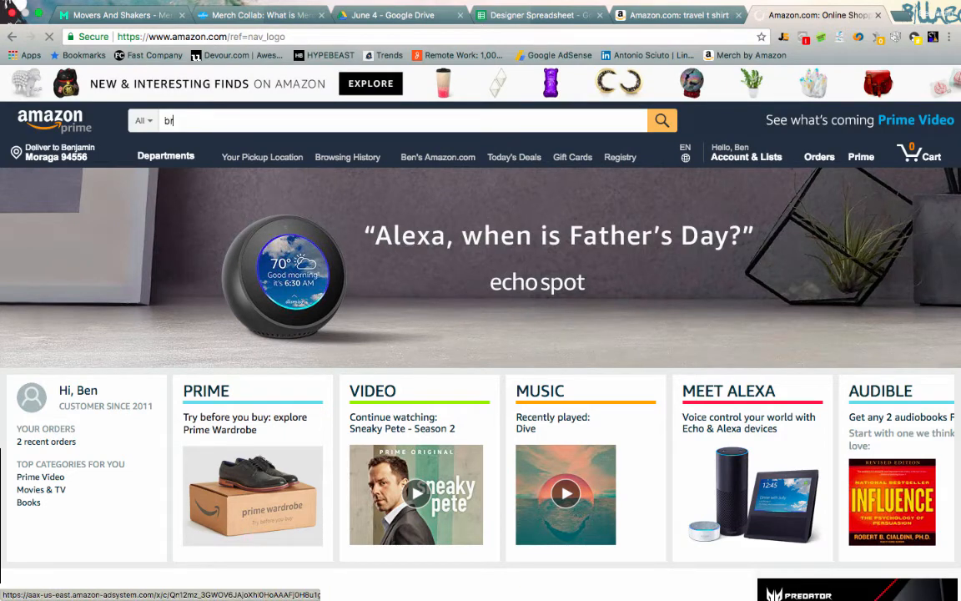
key("BackSpace")
type("backpa")
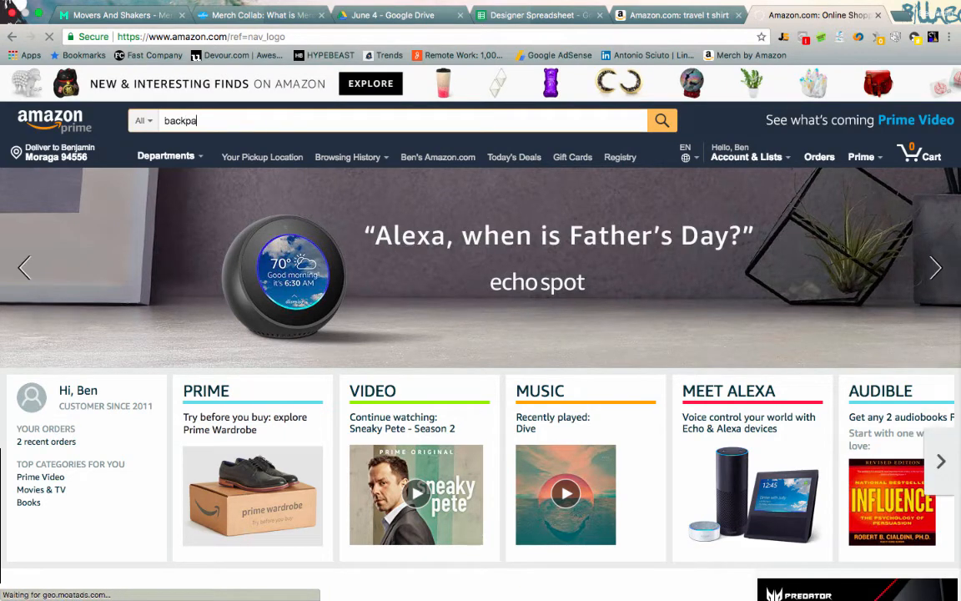
type("cker")
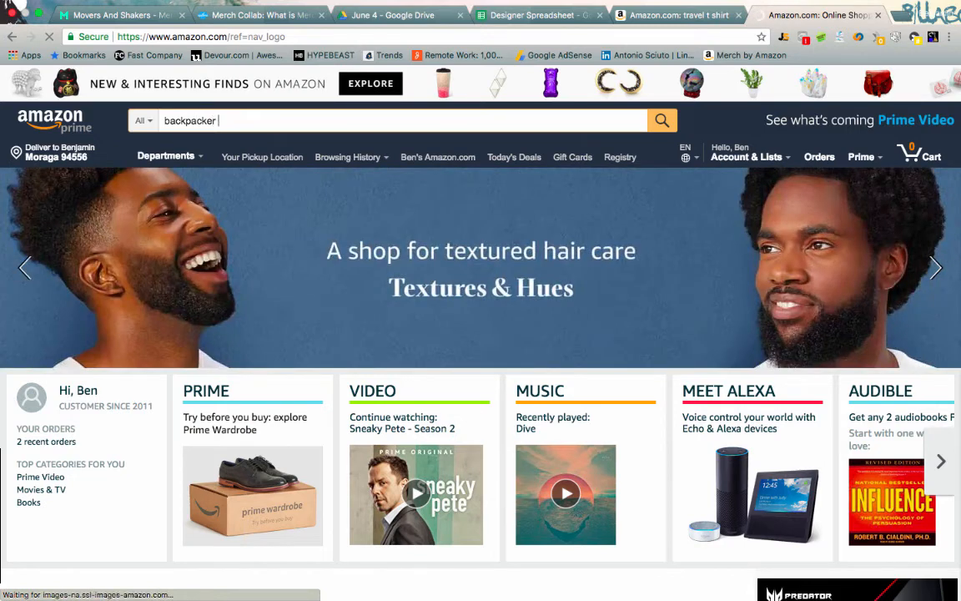
type(" t")
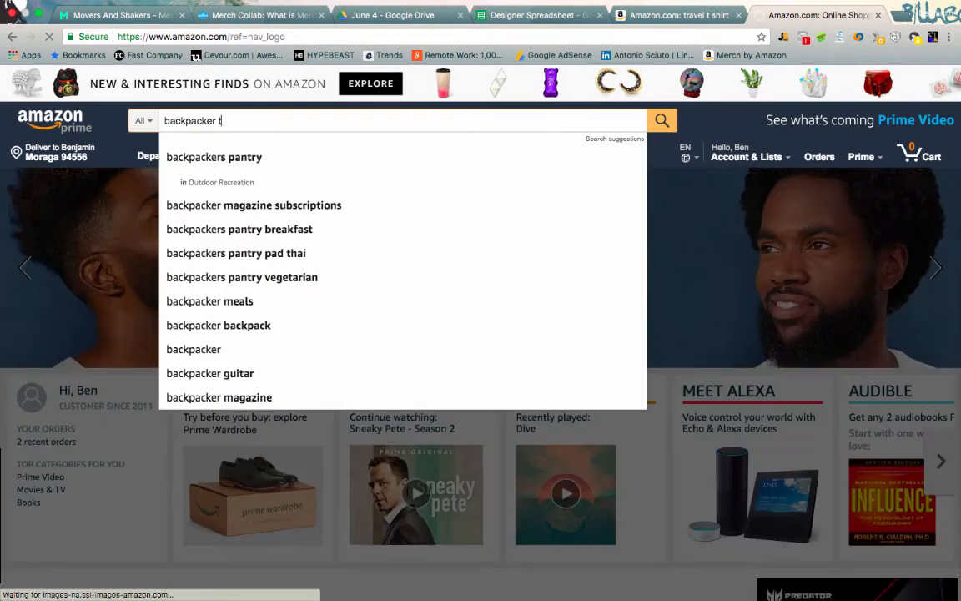
type(" shirt")
key("Return")
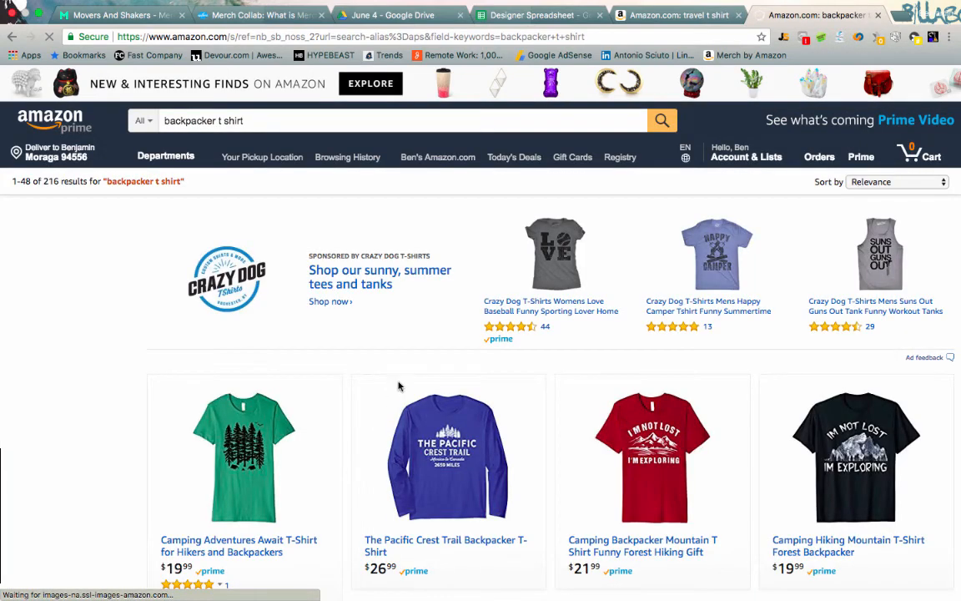
- Look over the shirt designs in the "backpacker t shirt" results for graphic inspiration
scroll(292, 406, "down", 2)
scroll(293, 407, "down", 4)
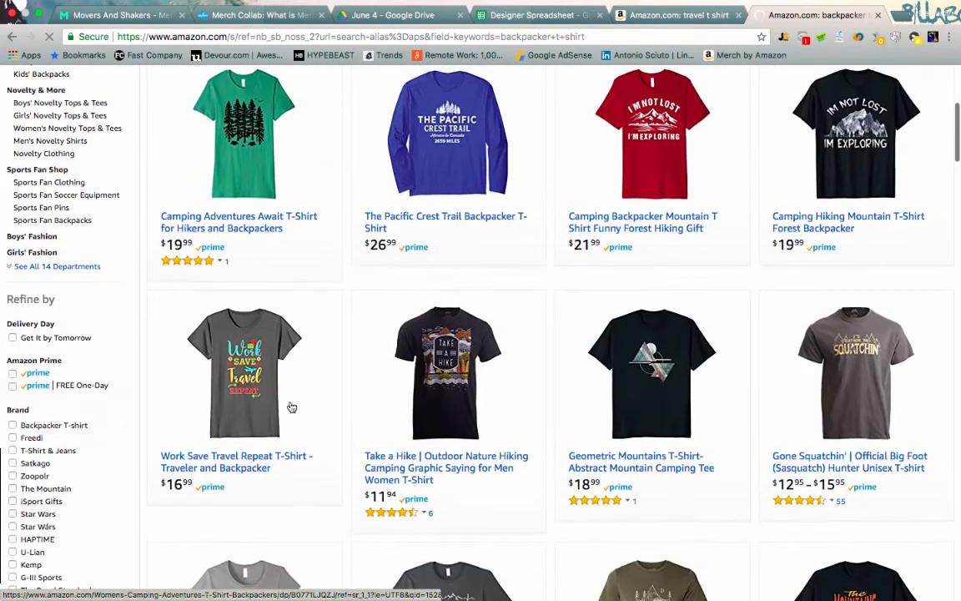
scroll(434, 365, "down", 4)
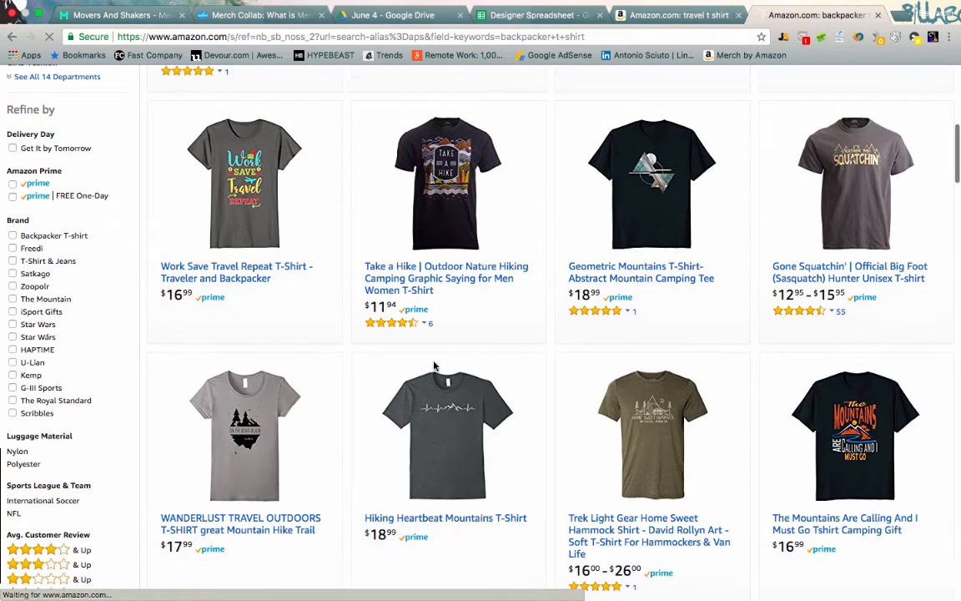
scroll(434, 365, "down", 8)
scroll(434, 364, "down", 3)
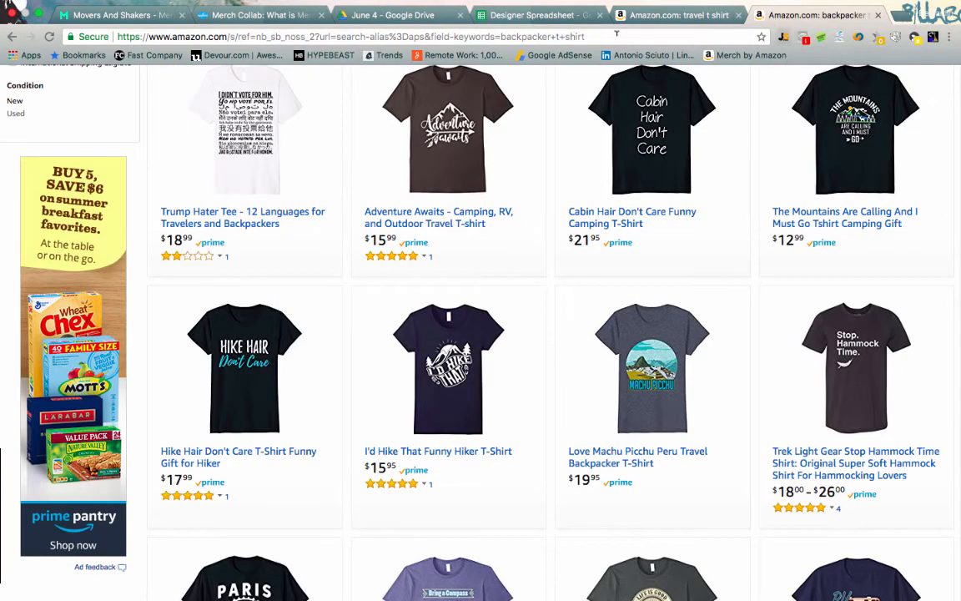
- Go to google.com, search for "backpacker illustration" and show the image results
left_click(539, 36)
type("gogl")
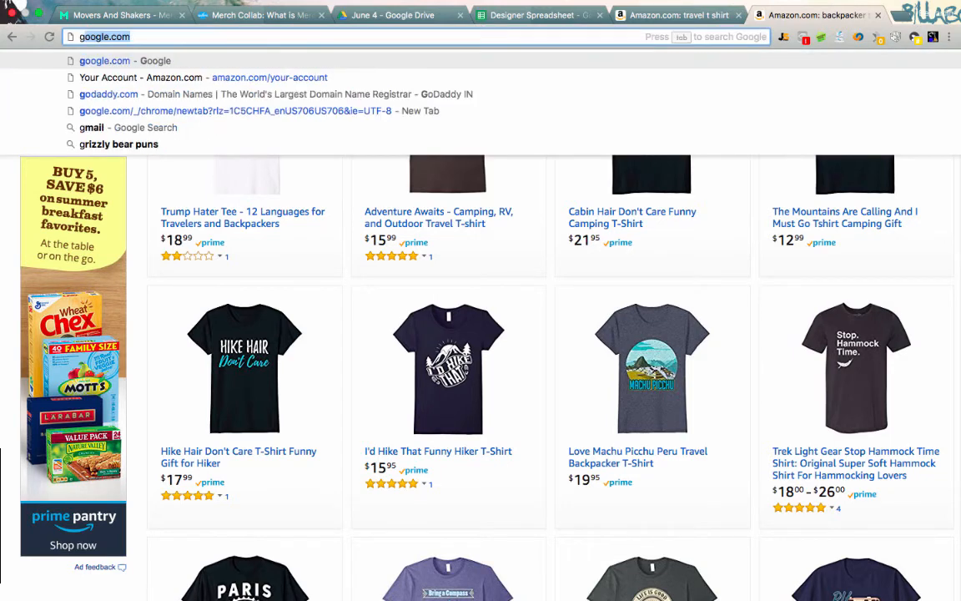
key("BackSpace")
key("BackSpace")
type("ogle.com")
key("Return")
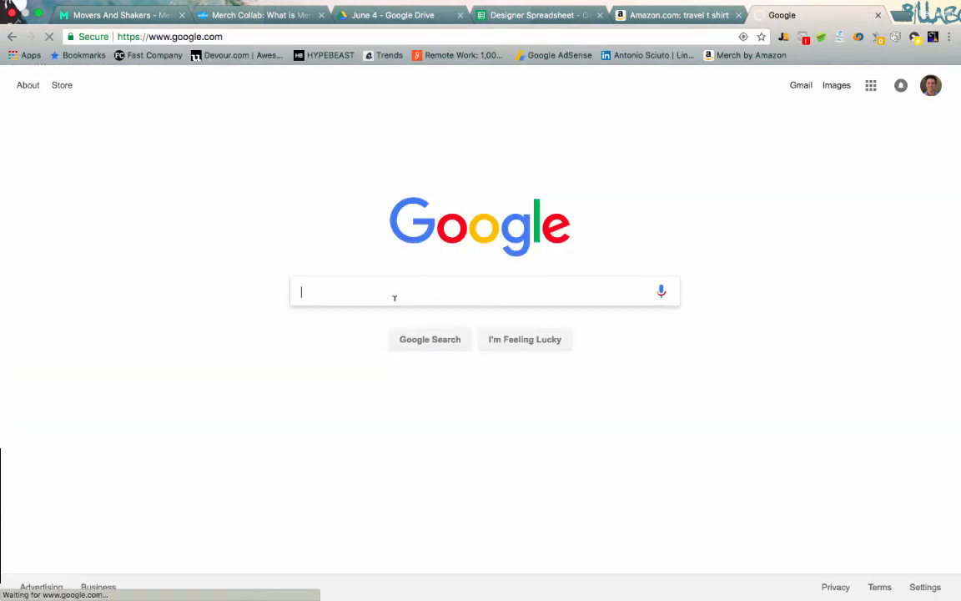
type("backpacker")
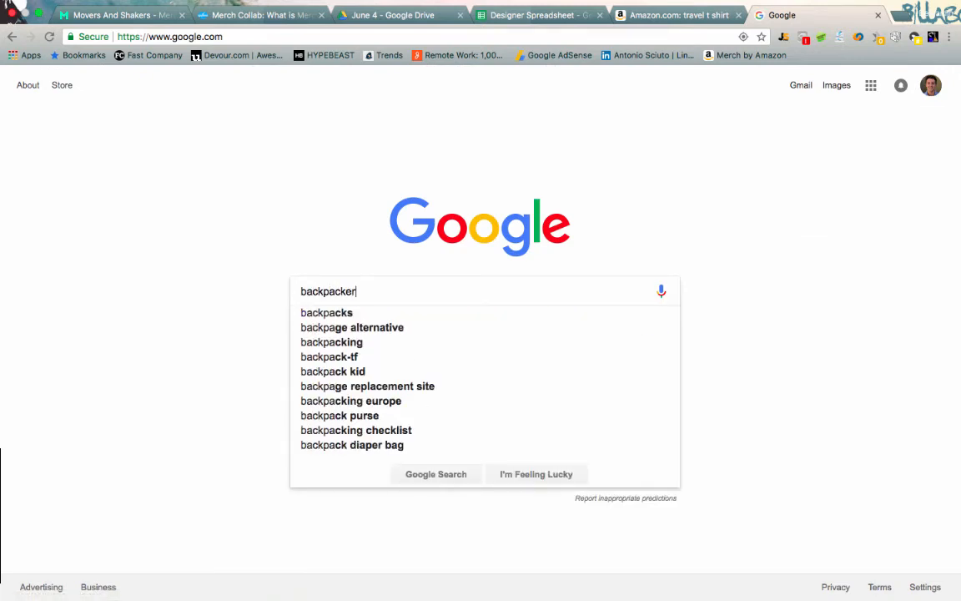
type(" illus")
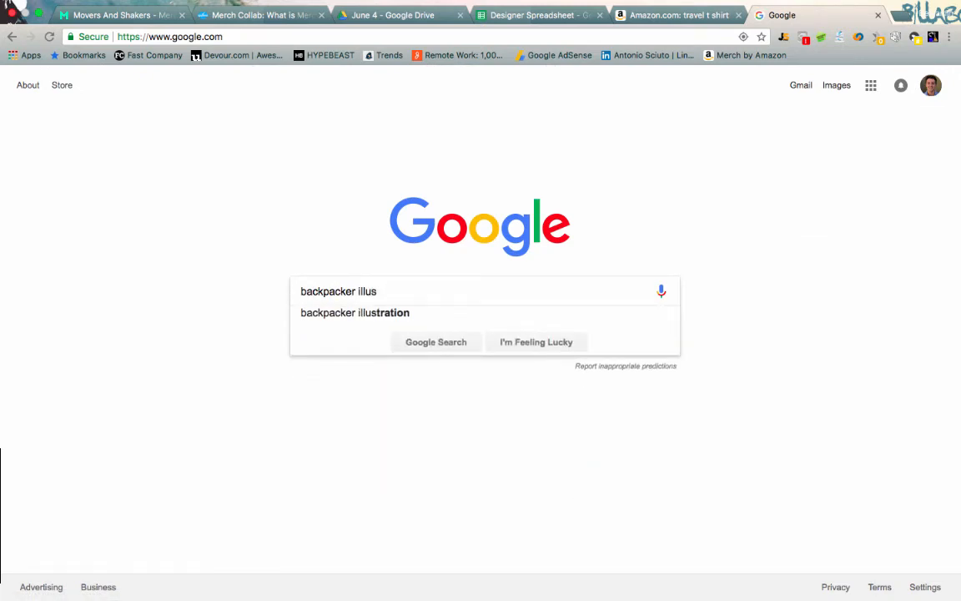
type("tration")
key("Return")
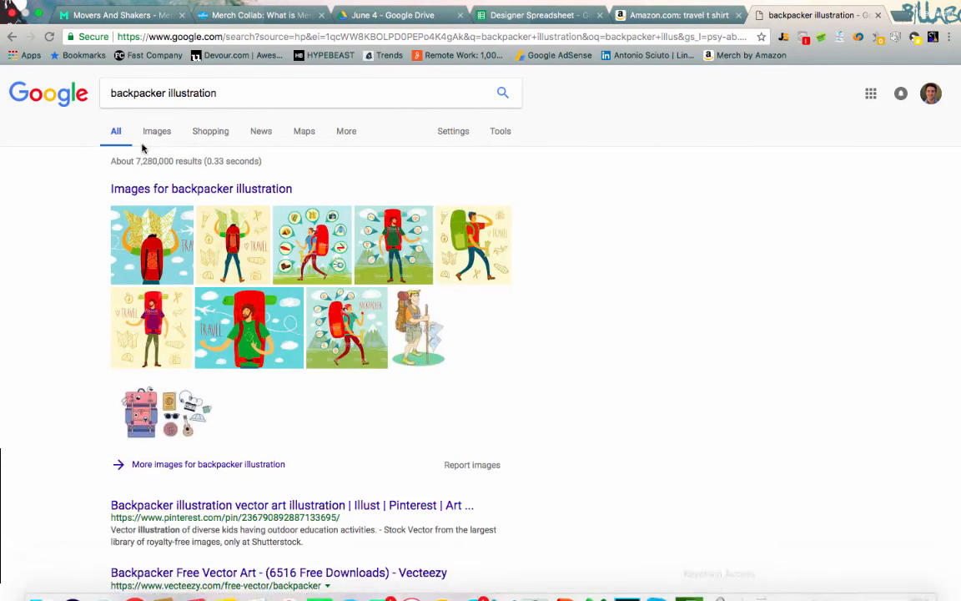
left_click(156, 134)
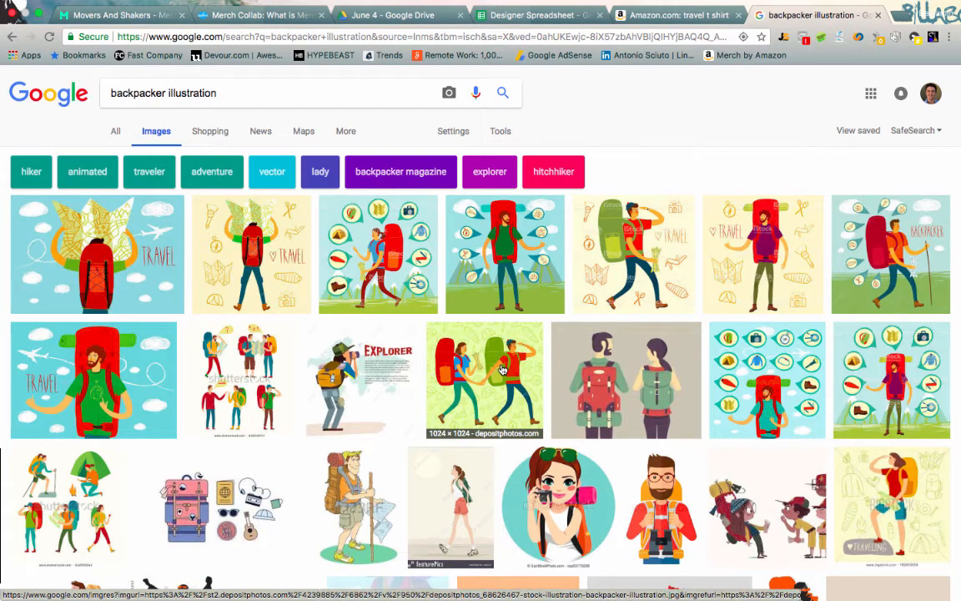
- Look through the image results and open the Megapixl source page of the "Travel" illustration with two backpackers
scroll(500, 368, "down", 2)
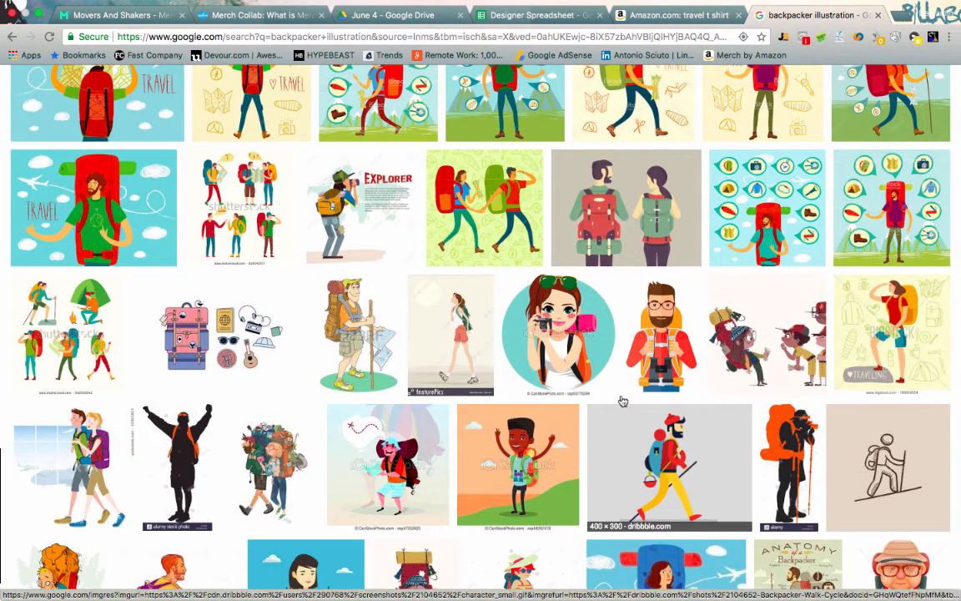
scroll(659, 375, "down", 3)
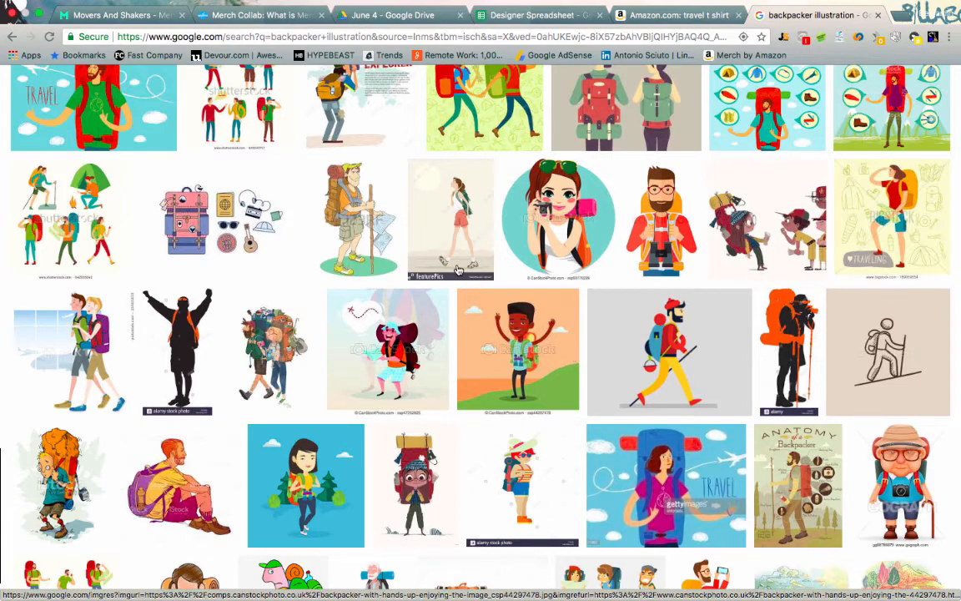
scroll(572, 356, "down", 5)
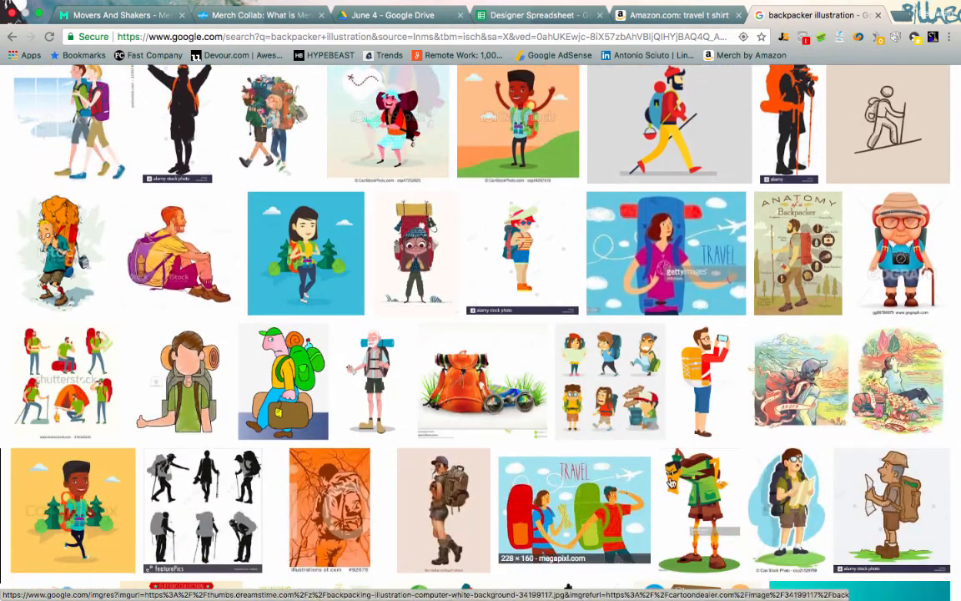
scroll(359, 350, "down", 4)
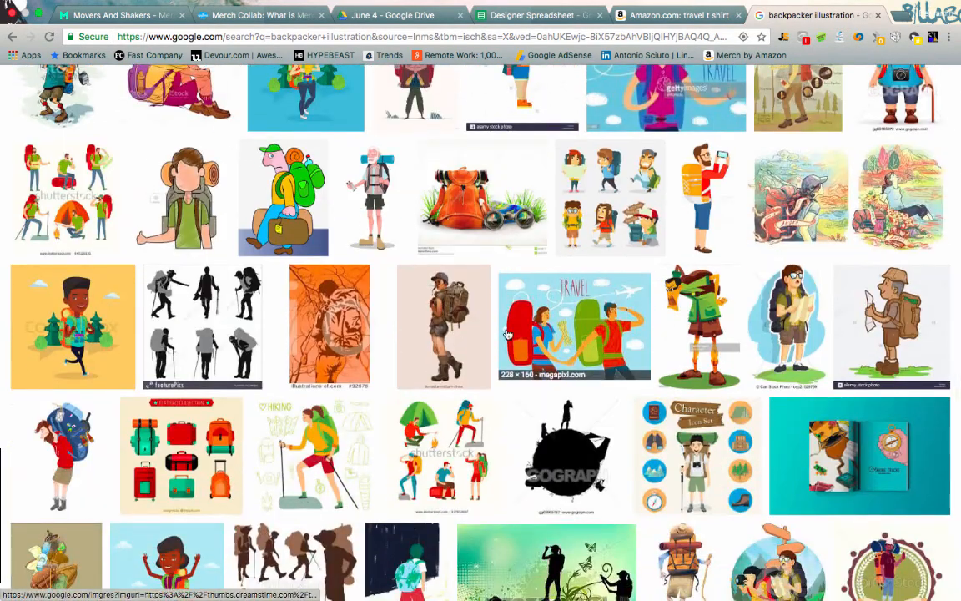
scroll(508, 332, "down", 2)
scroll(517, 338, "up", 5)
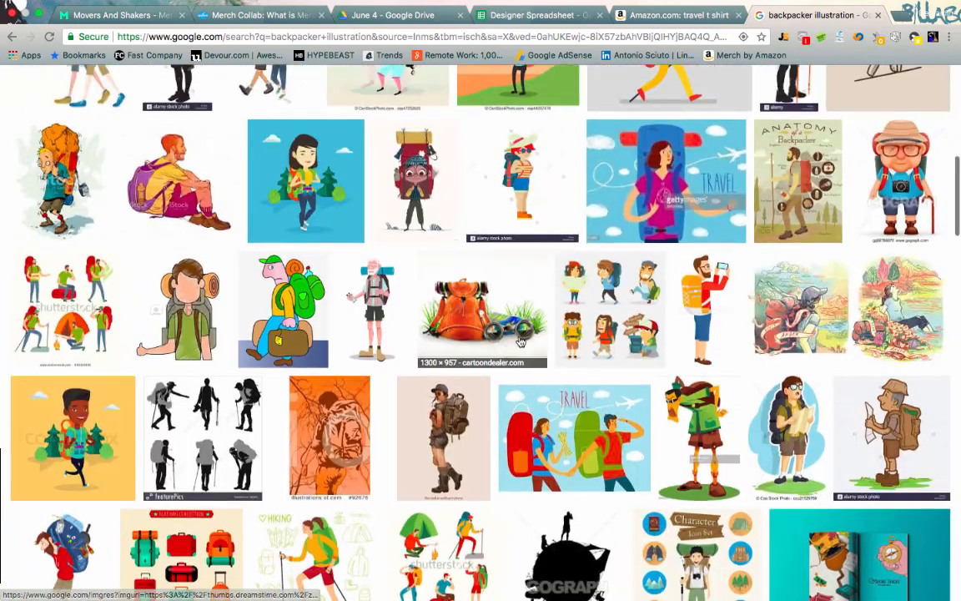
left_click(576, 443)
left_click(322, 373)
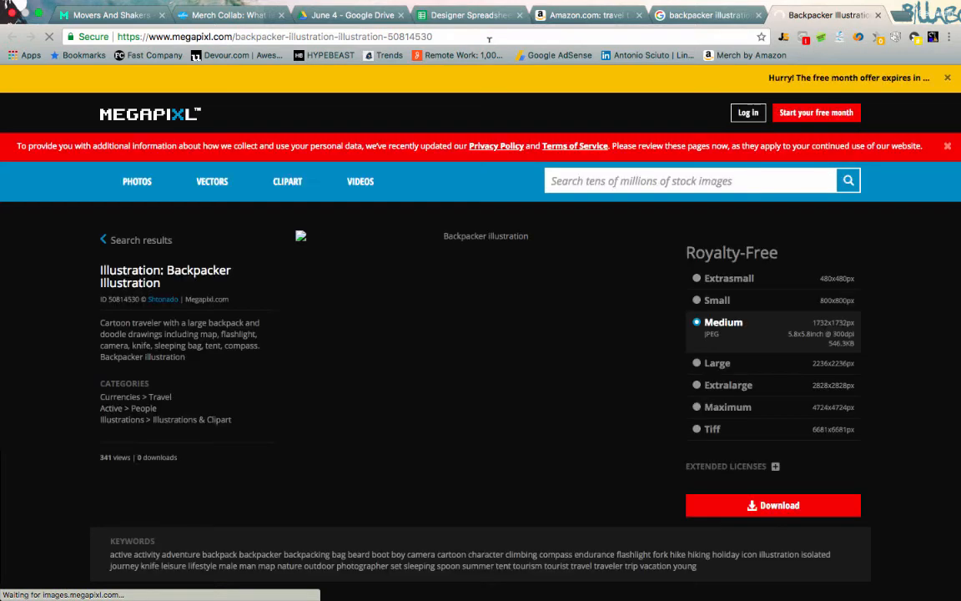
- Copy the Megapixl page's URL, close that page and paste the link into cell F2 of the Designer Spreadsheet
left_click(484, 39)
key("super+c")
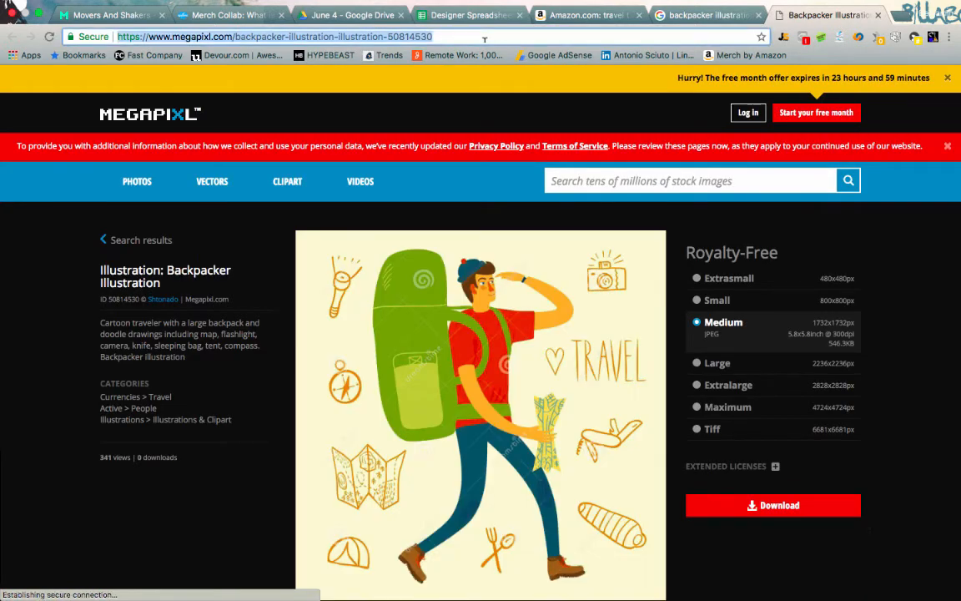
key("ctrl+w")
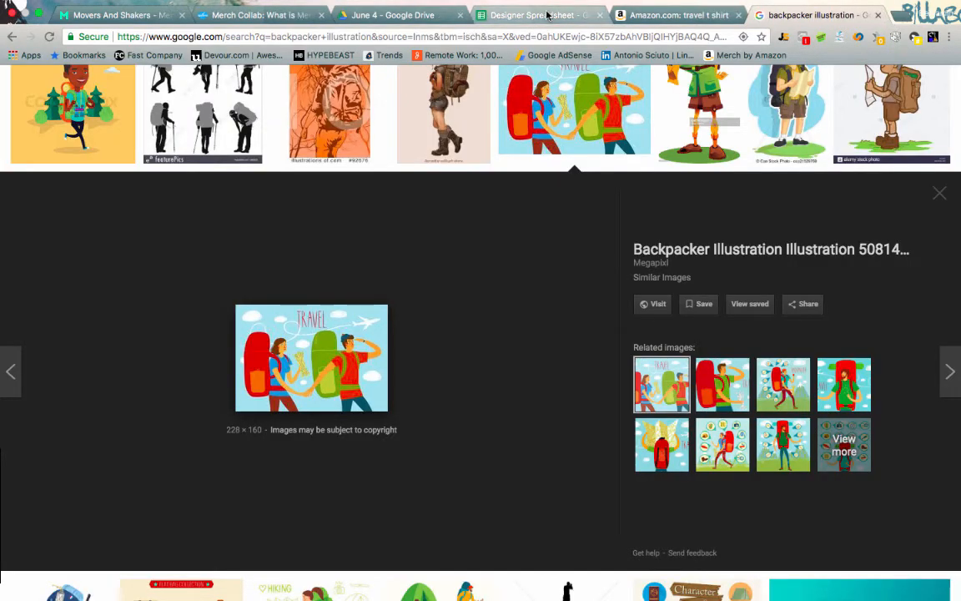
left_click(482, 10)
key("super+v")
key("Tab")
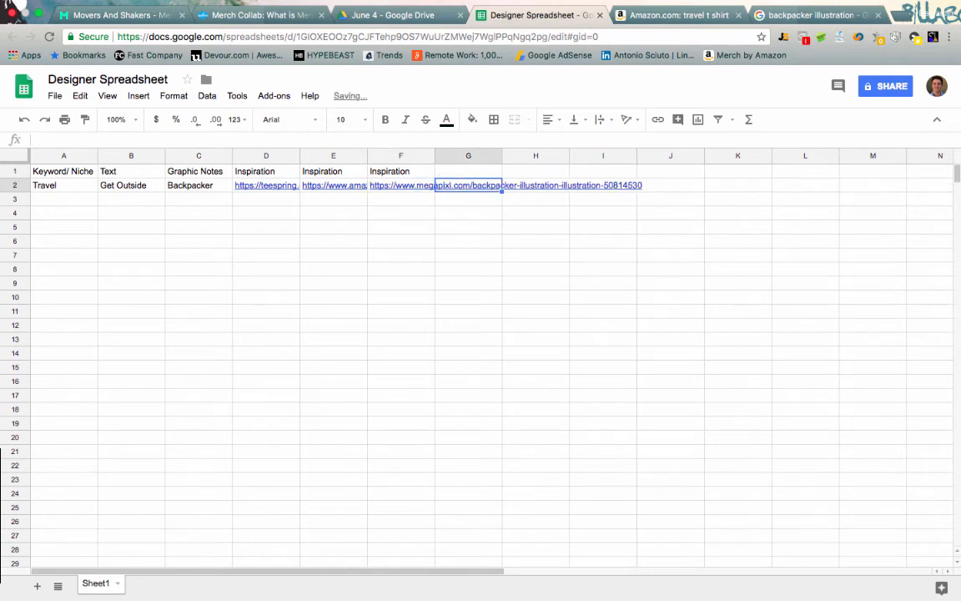
- Add the column header "Completed" in cell G1
key("Up")
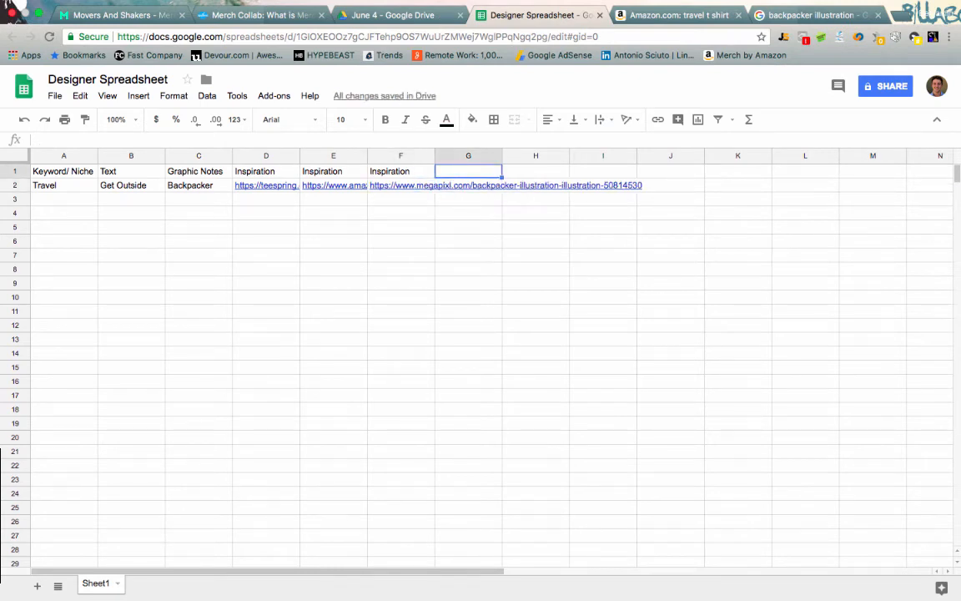
type("Uploaded")
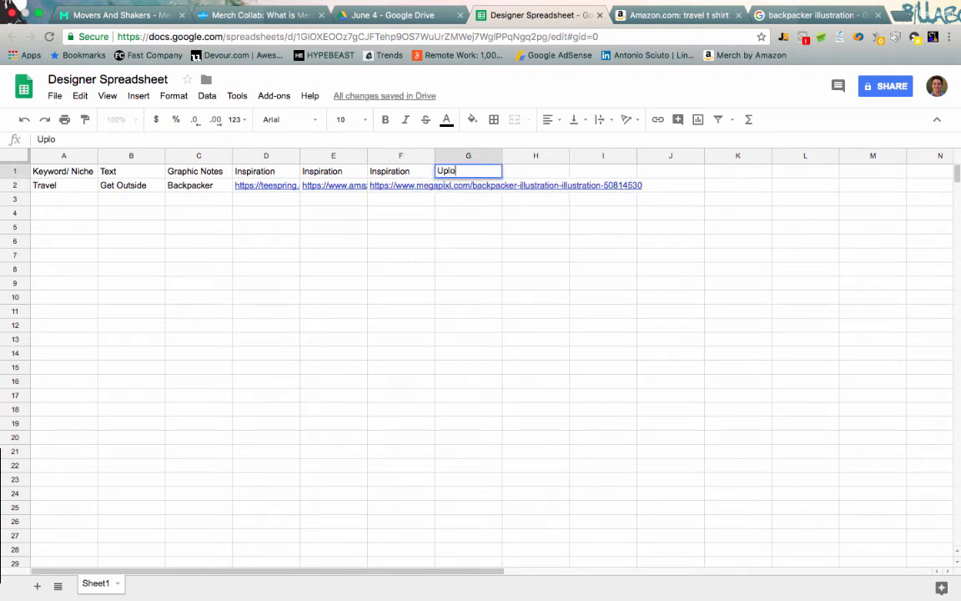
key("BackSpace")
key("BackSpace")
key("BackSpace")
key("BackSpace")
key("BackSpace")
key("BackSpace")
key("BackSpace")
key("BackSpace")
type("Completed")
key("Return")
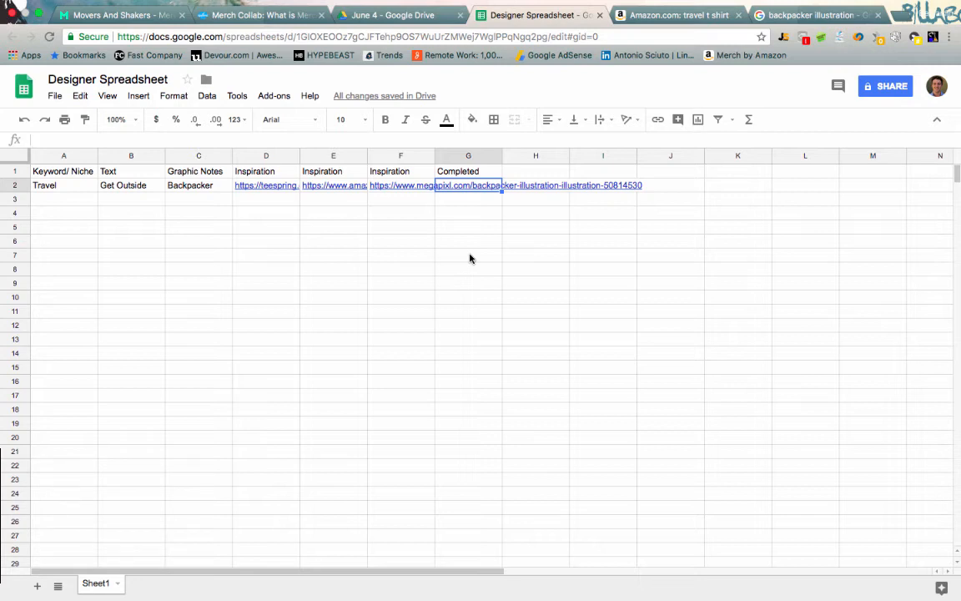
- Enter "Needs Revision" as the travel row's status in cell G2
type("N")
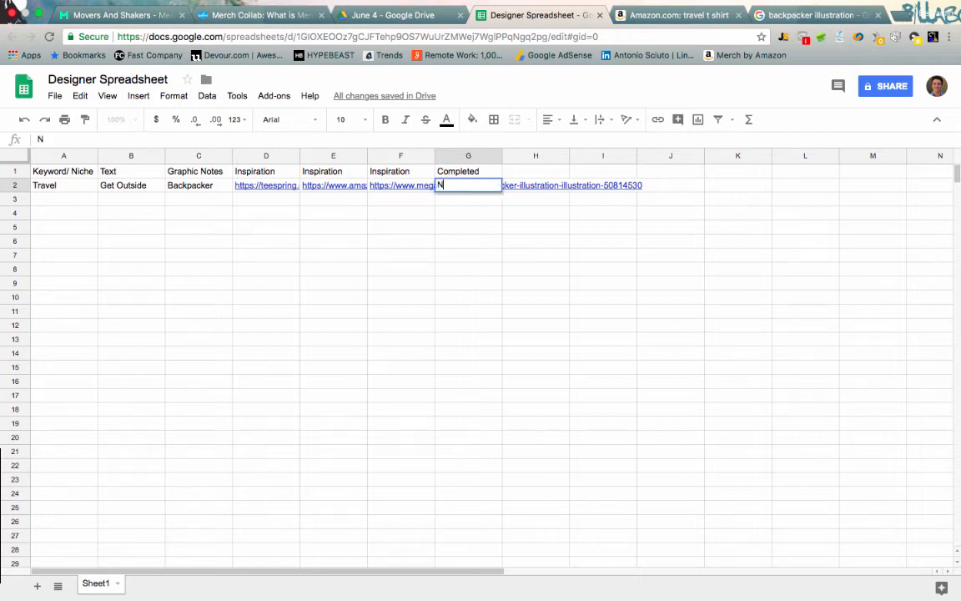
key("BackSpace")
type("Need Revi")
key("BackSpace")
key("BackSpace")
key("BackSpace")
key("BackSpace")
key("BackSpace")
key("BackSpace")
type("s")
key("BackSpace")
type("ds Rvi")
key("BackSpace")
key("BackSpace")
type("evision")
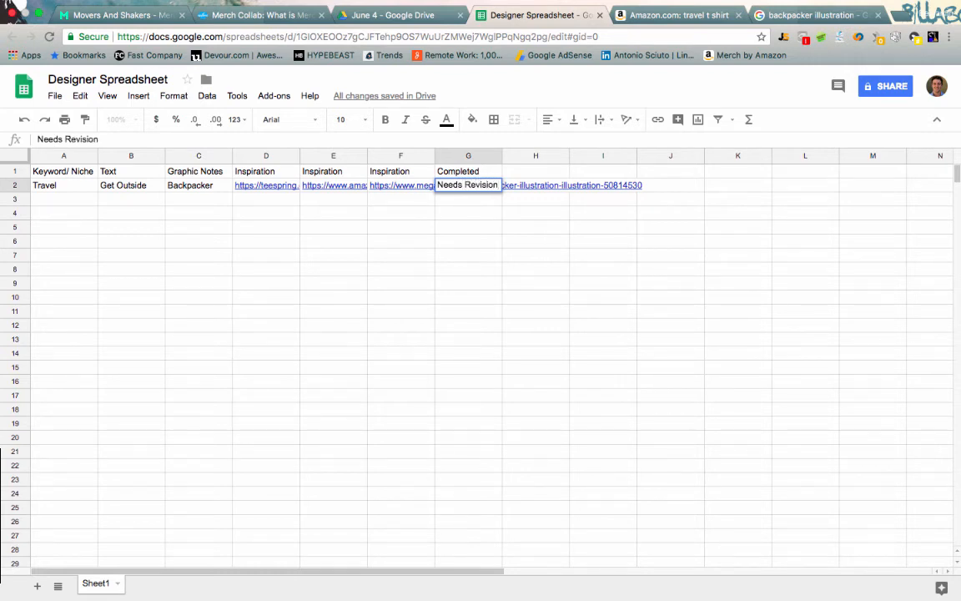
key("Tab")
- Add the column header "Notes" in cell H1
key("Up")
type("Notes")
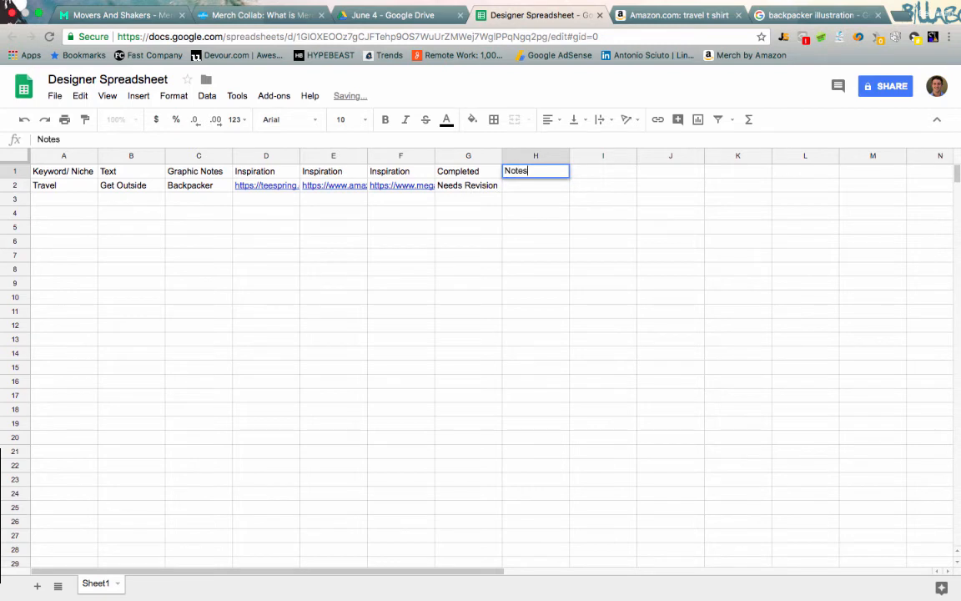
key("Return")
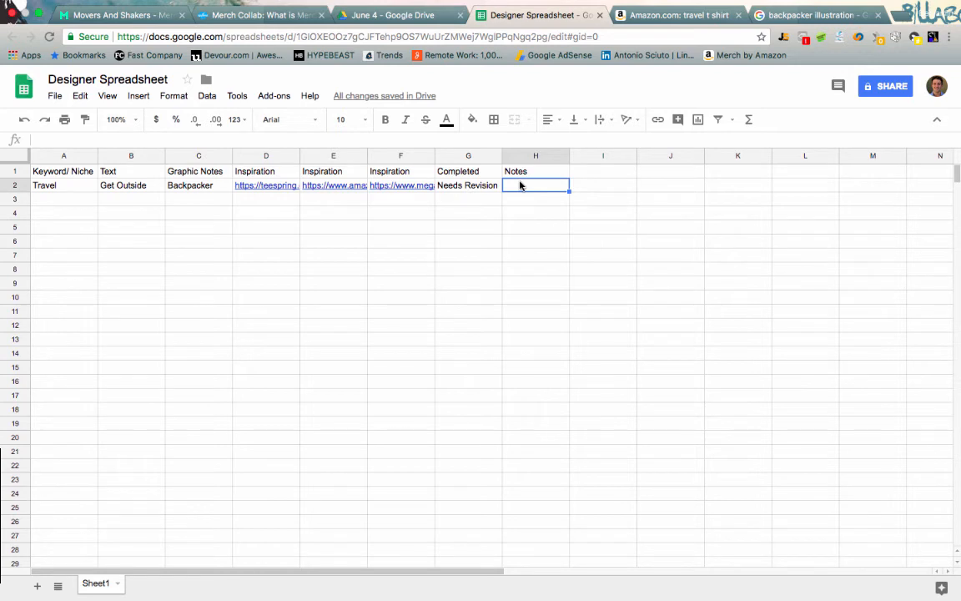
- Clear the "Needs Revision" entry from cell G2
left_click(462, 188)
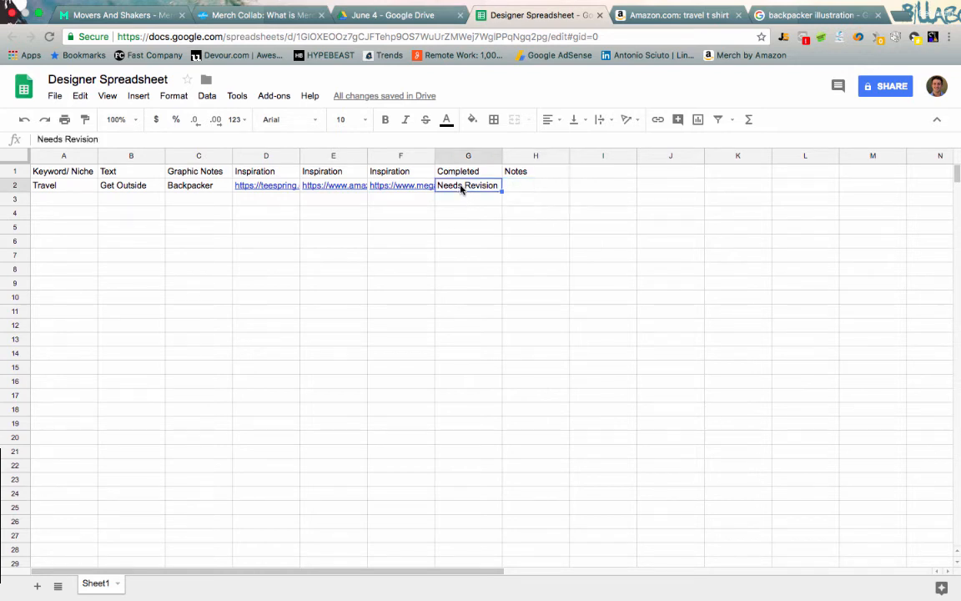
key("Delete")
left_click(493, 257)
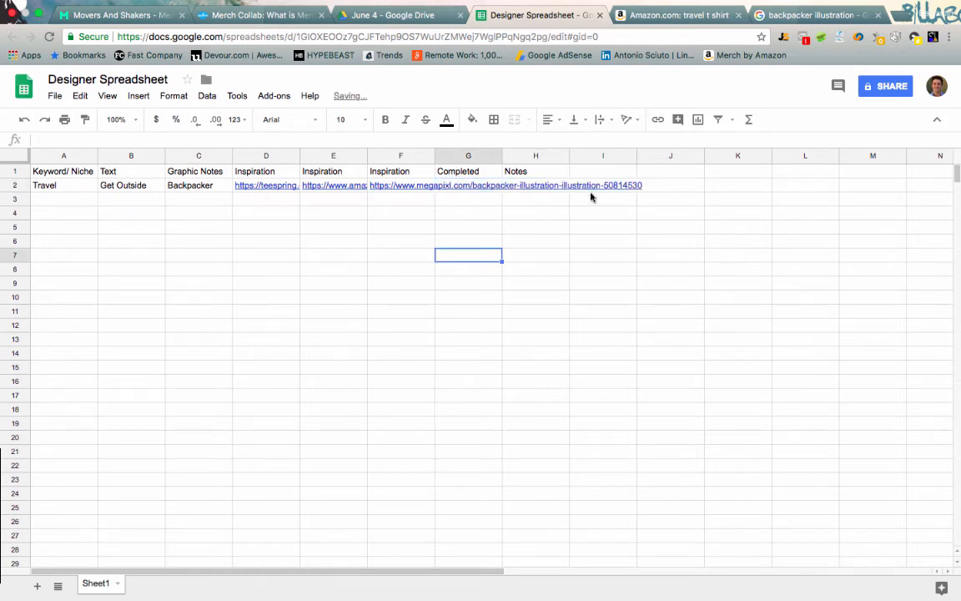
left_click(536, 186)
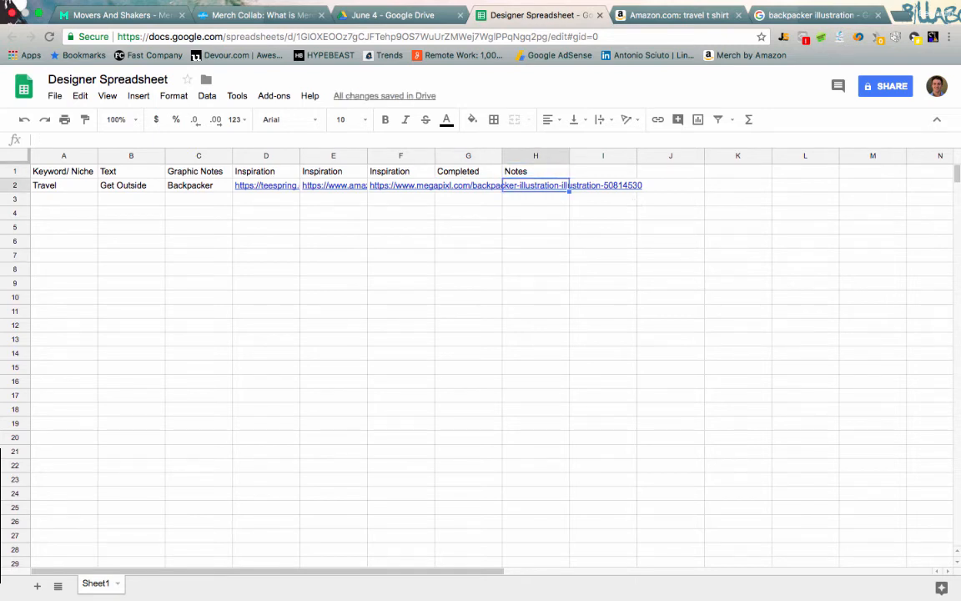
type("Please")
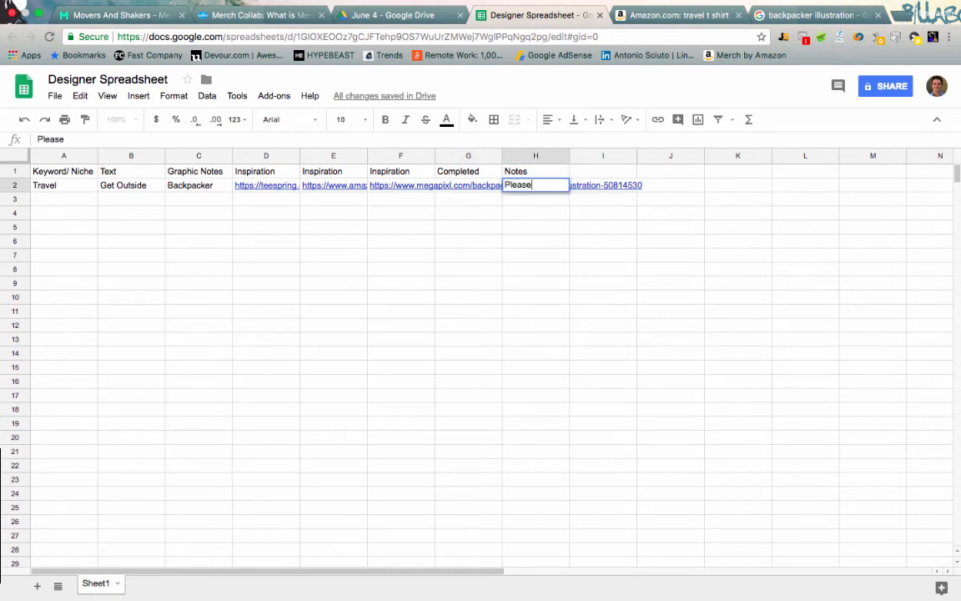
key("BackSpace")
key("BackSpace")
key("BackSpace")
key("BackSpace")
key("BackSpace")
key("BackSpace")
left_click(509, 243)
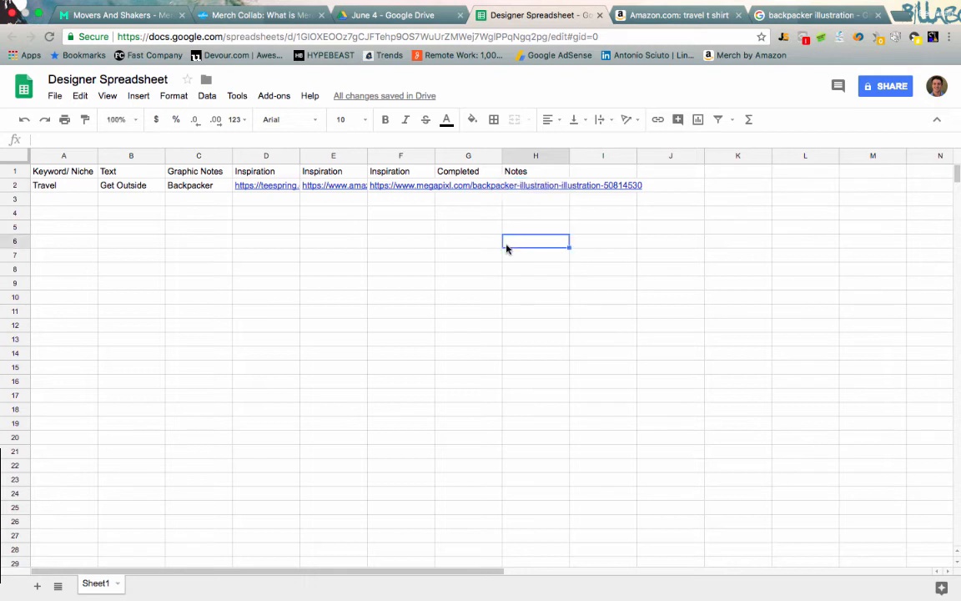
- Fill the travel row with "Completed" in cell G2 and "Uploaded" under Notes in cell H2
left_click(469, 185)
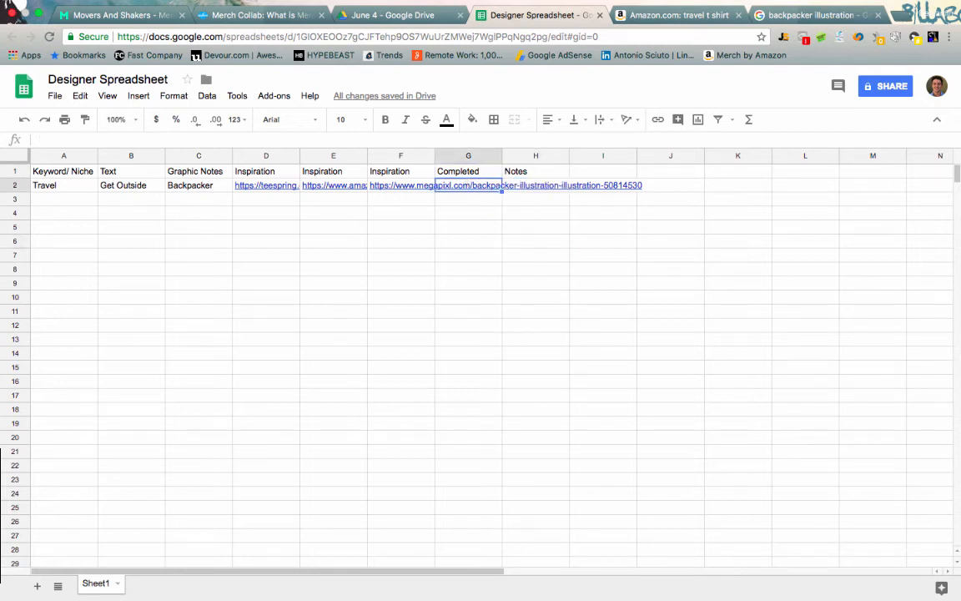
type("Completed")
key("Tab")
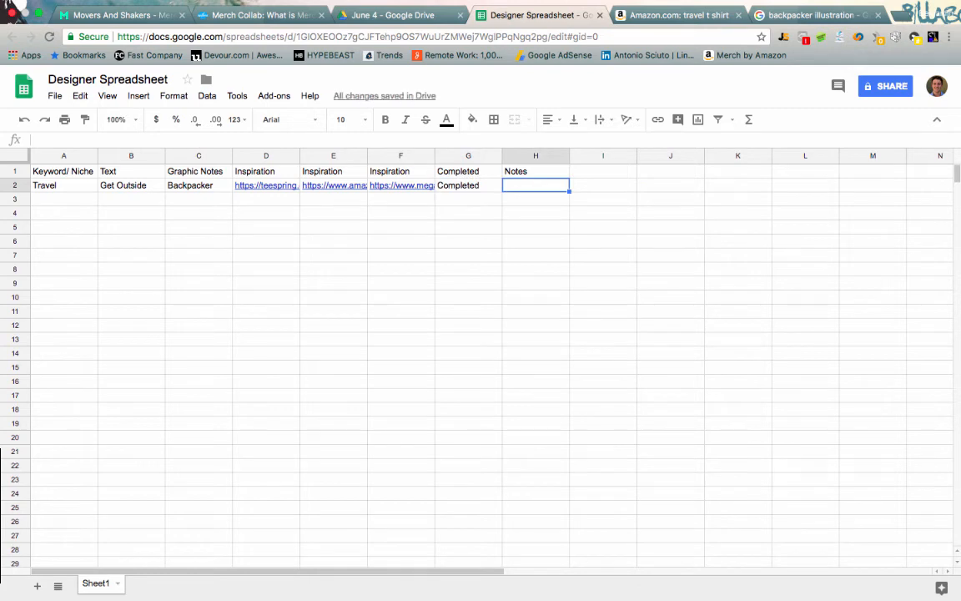
type("Uploaded")
key("Tab")
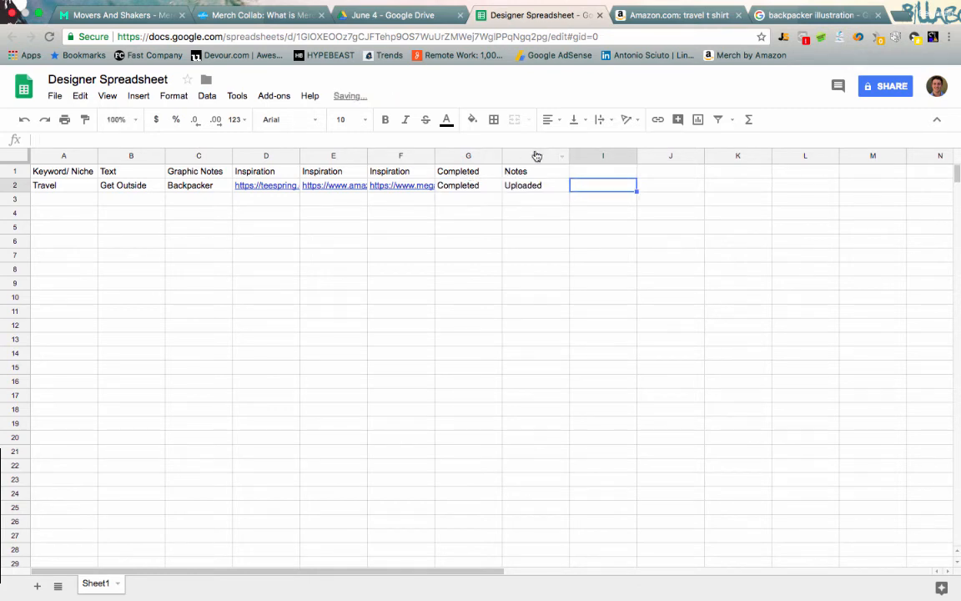
- Add a "Paid" column header in cell I1 and enter "No" for the travel row in I2
left_click(594, 173)
type("Paid")
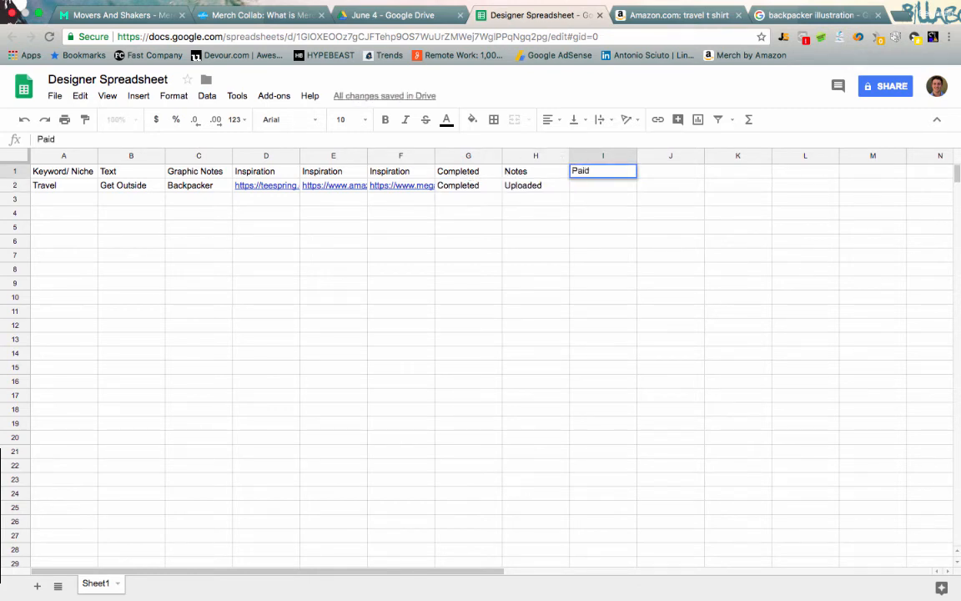
key("Return")
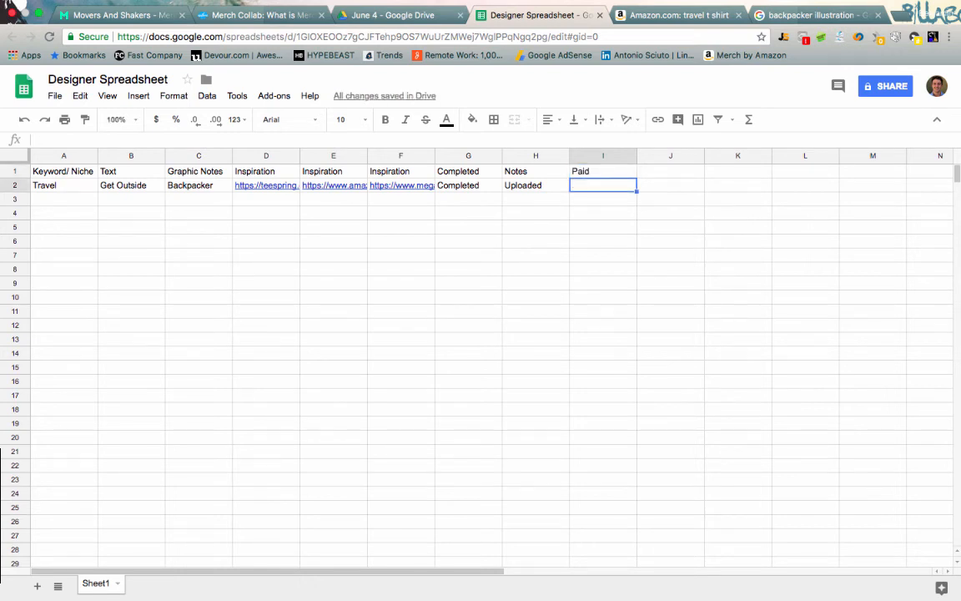
type("No")
key("Return")
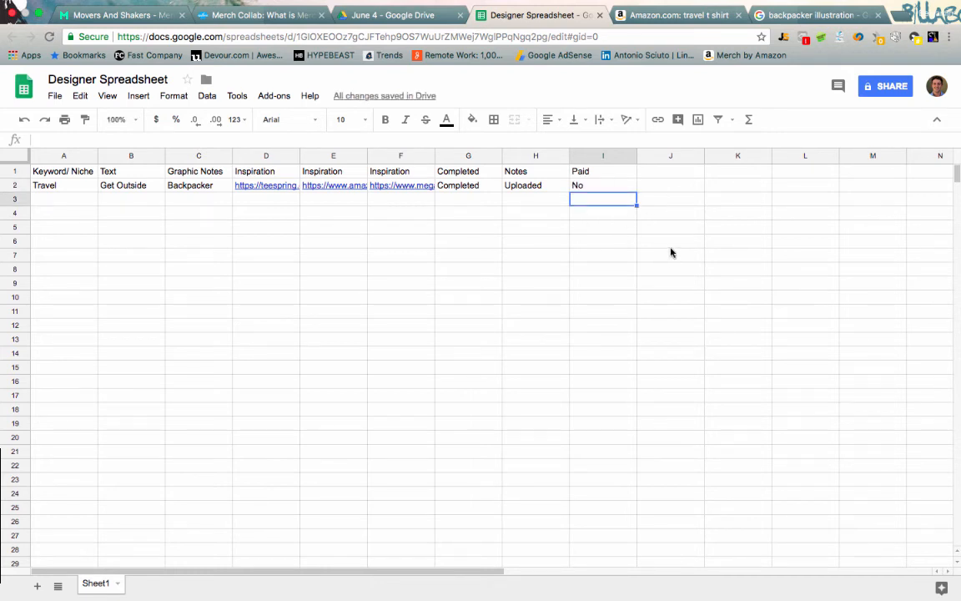
key("Up")
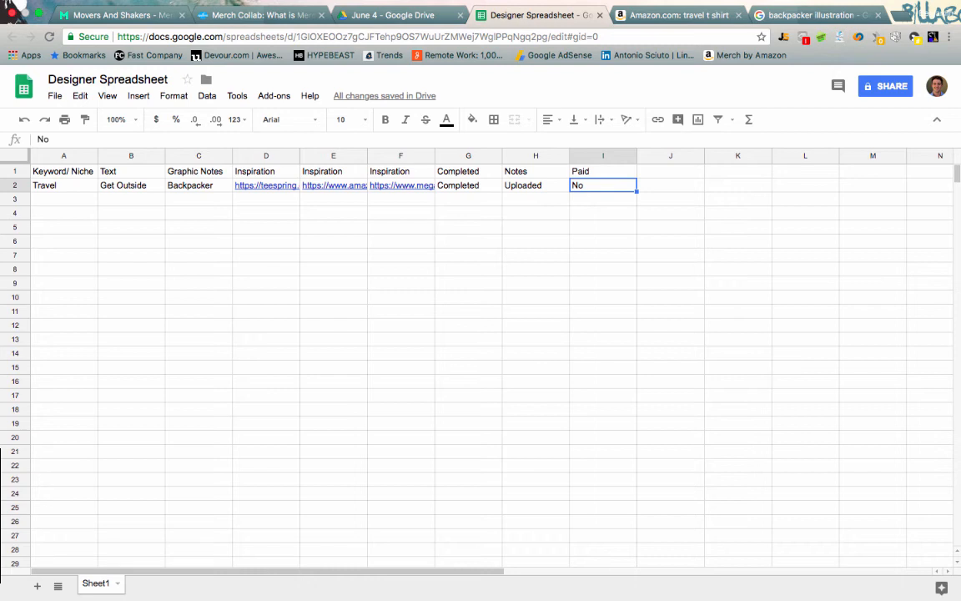
left_click(14, 199)
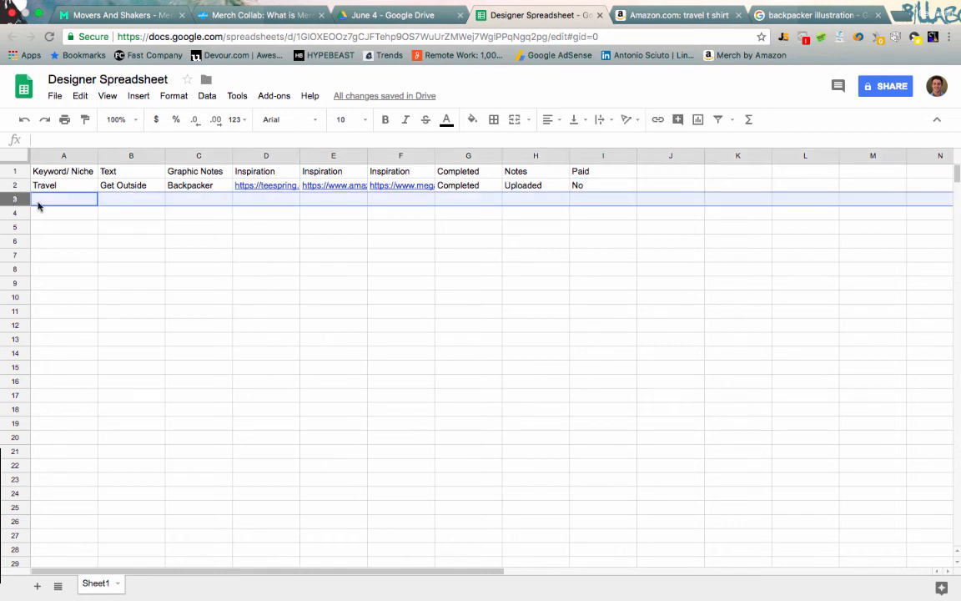
- Format the header row A1:I1 with borders on all cells and bold text
left_click(37, 207)
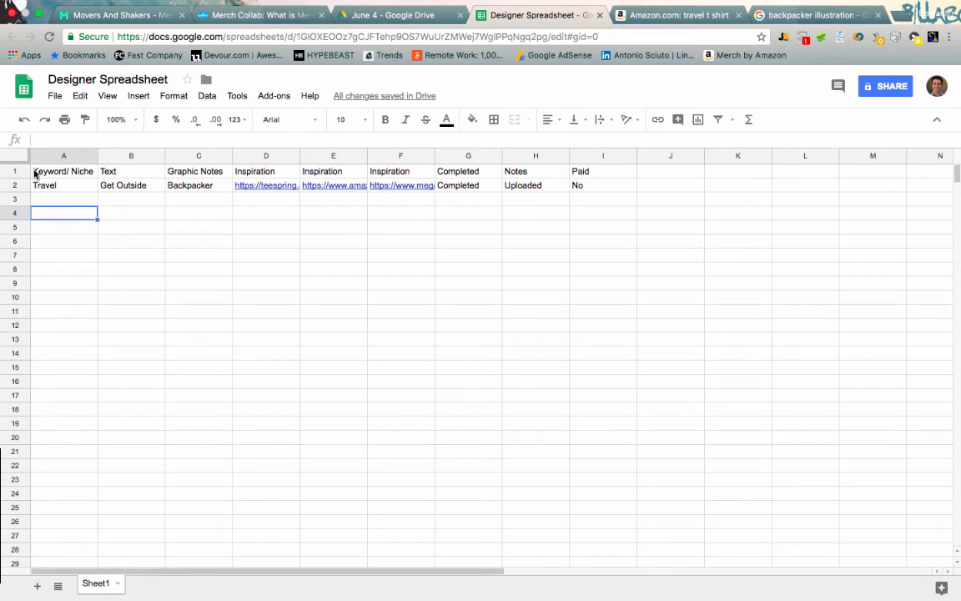
left_click_drag(35, 172, 583, 172)
left_click(493, 119)
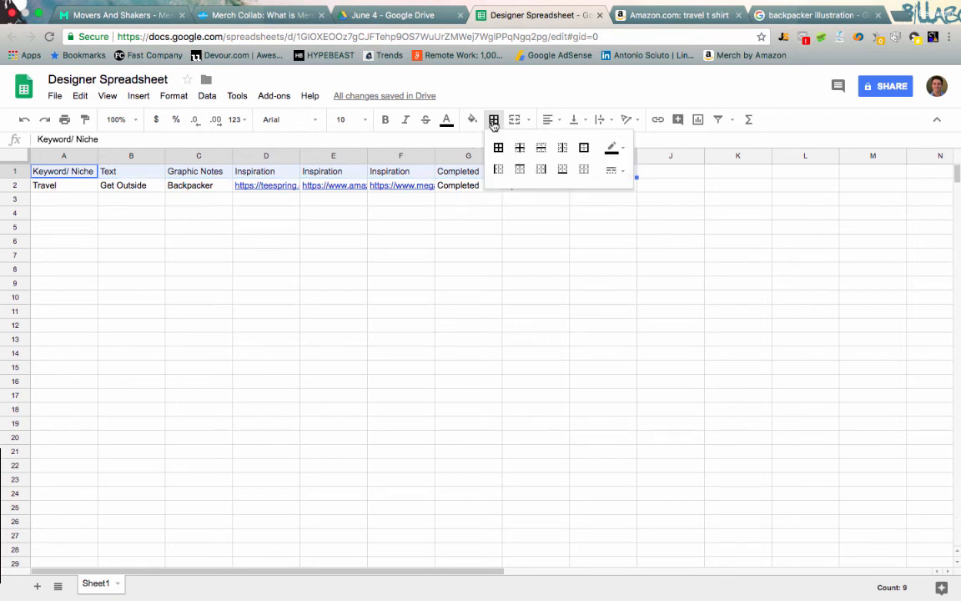
left_click(499, 149)
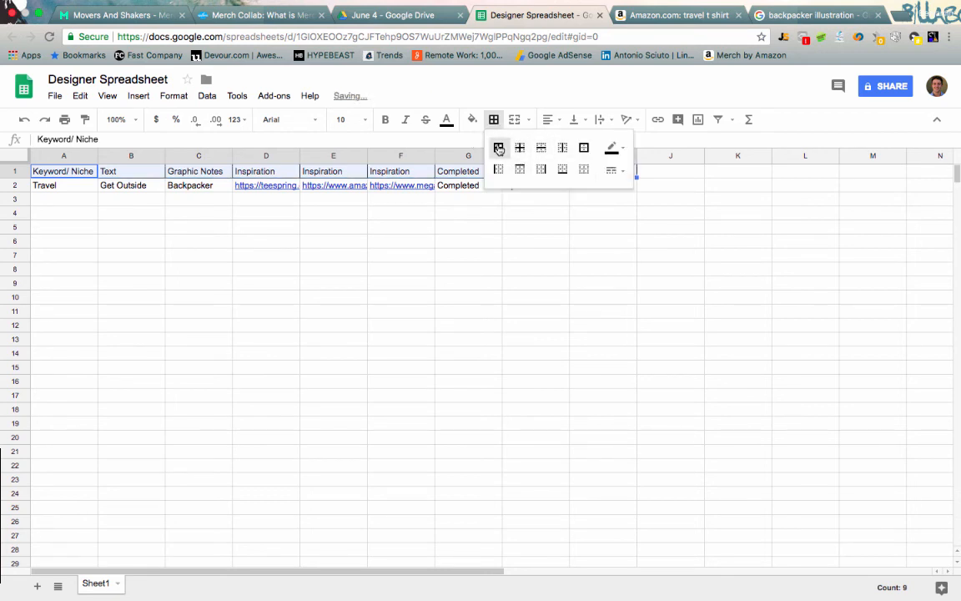
left_click(385, 121)
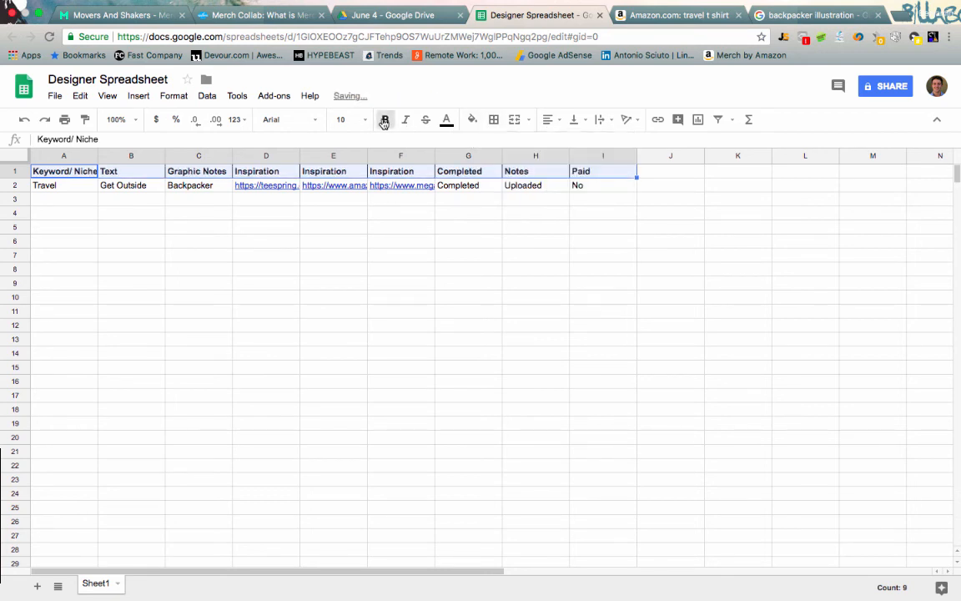
left_click(383, 325)
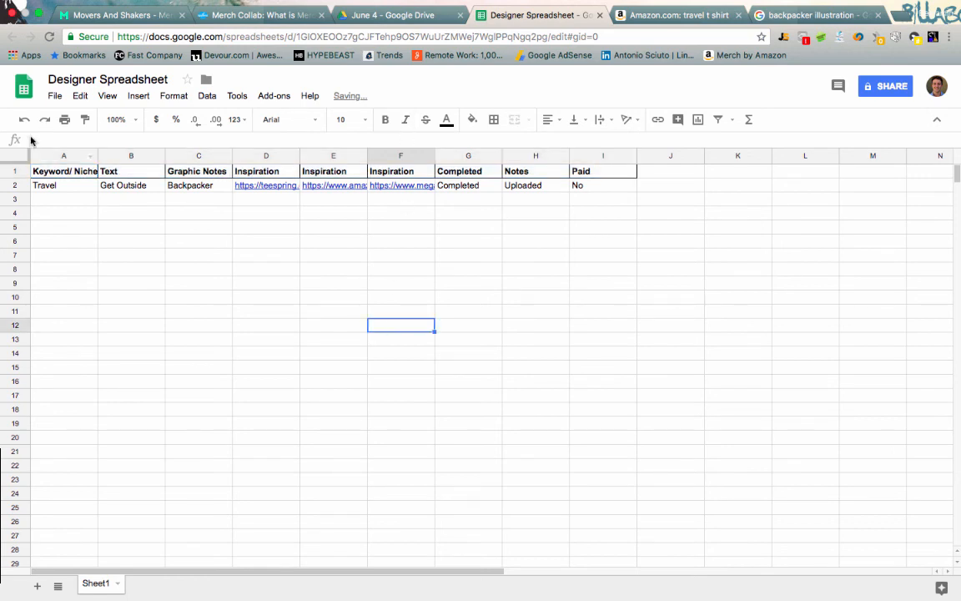
left_click(42, 170)
left_click(465, 240)
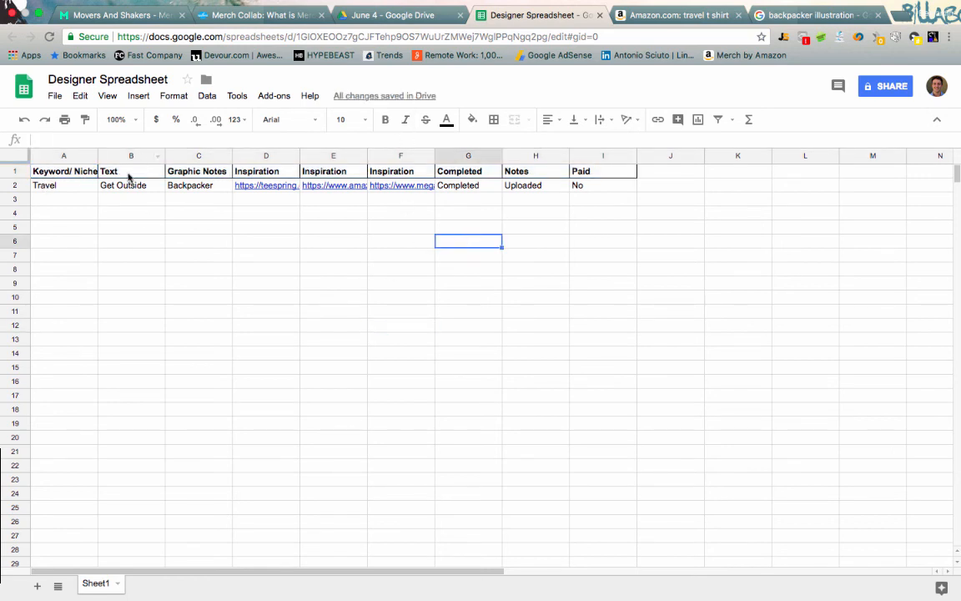
- Fill the travel row A2:I2 with a light green background color
left_click_drag(48, 185, 582, 187)
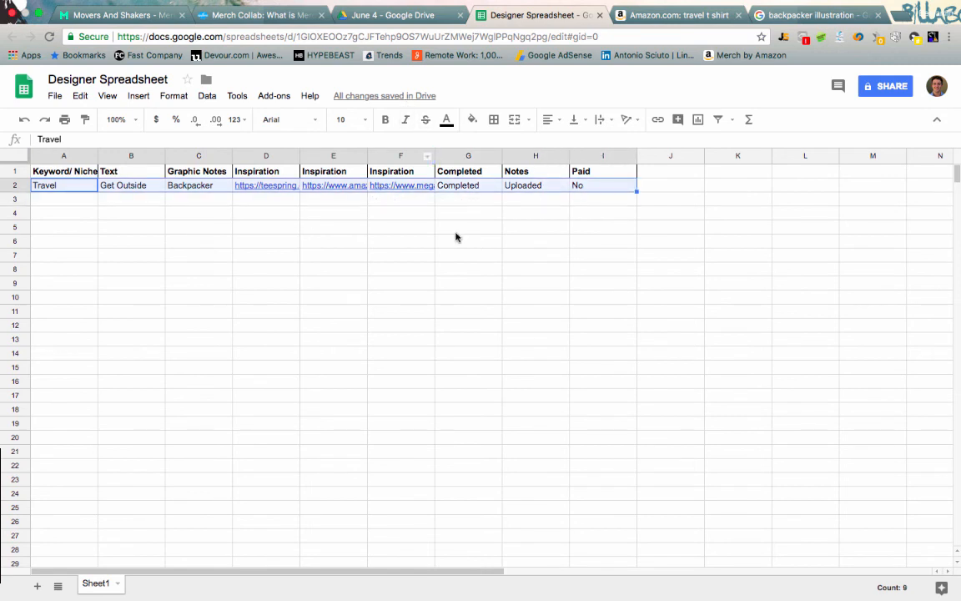
left_click(473, 119)
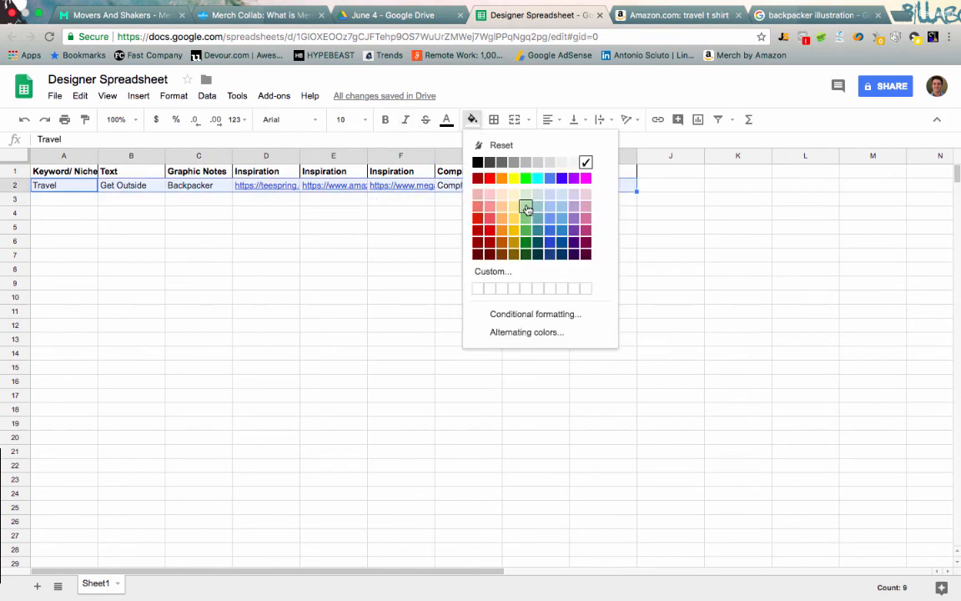
left_click(526, 207)
left_click(382, 255)
left_click(55, 213)
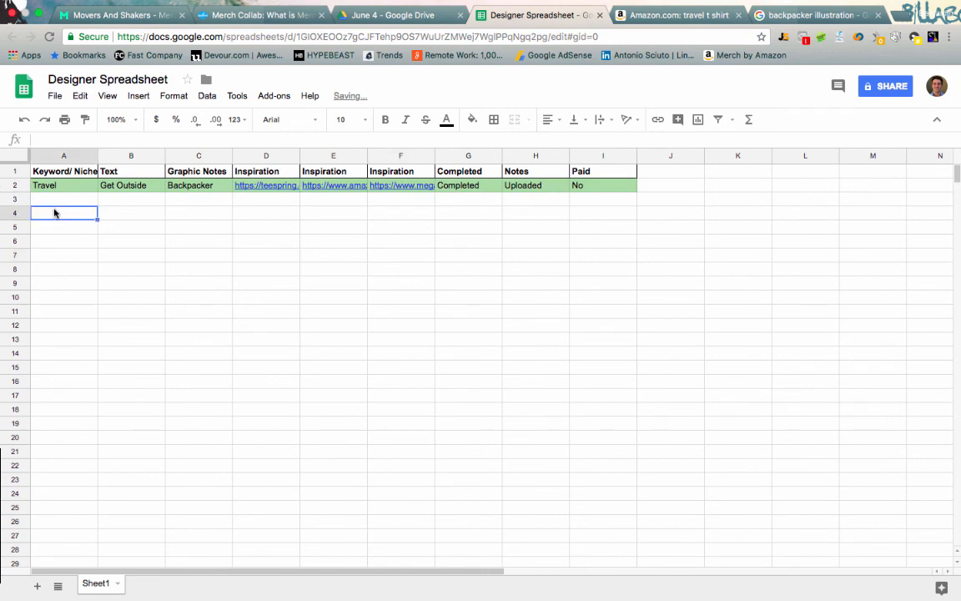
left_click(438, 258)
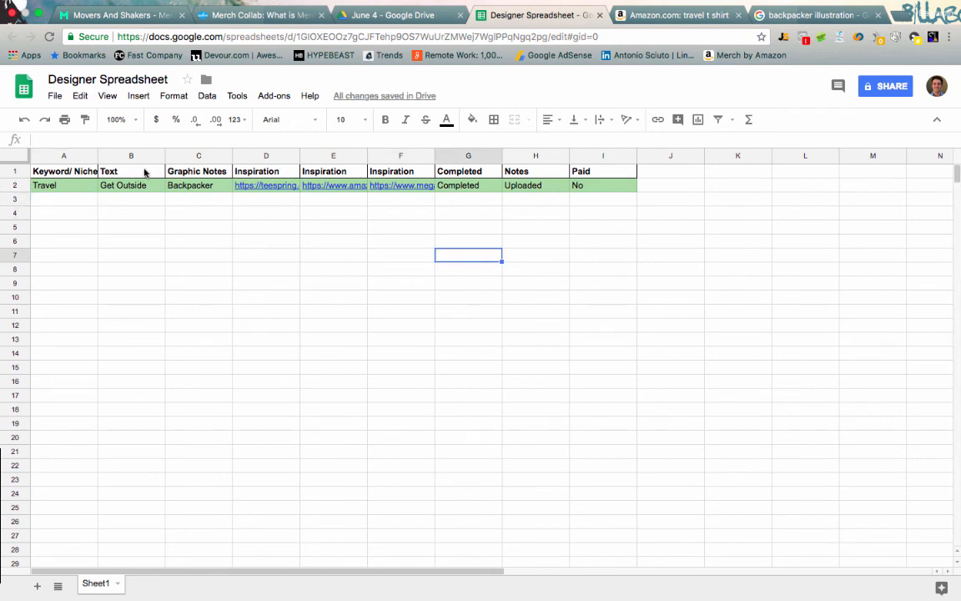
- Undo the green fill on the travel row
key("super+z")
left_click(361, 384)
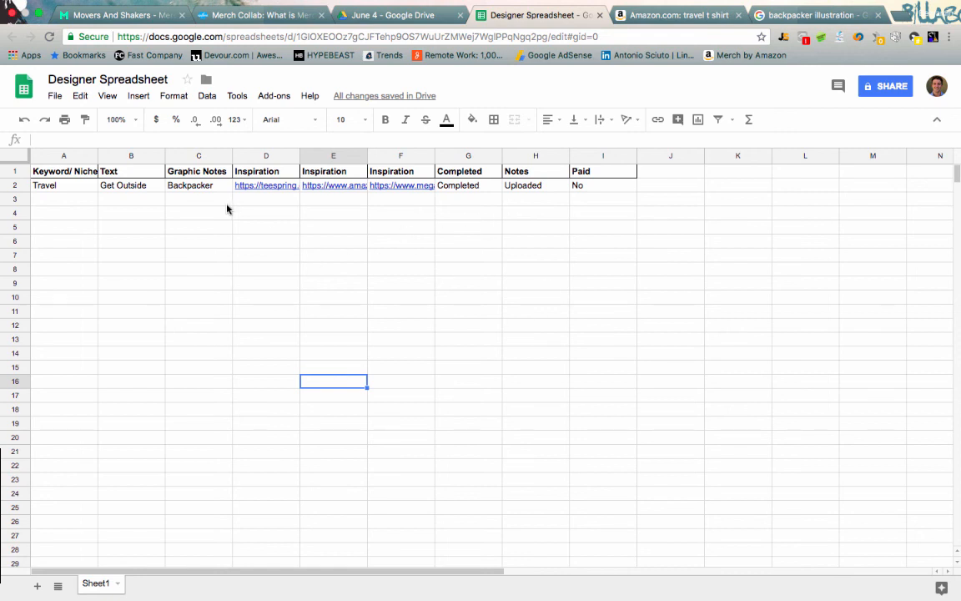
left_click(219, 227)
left_click(48, 215)
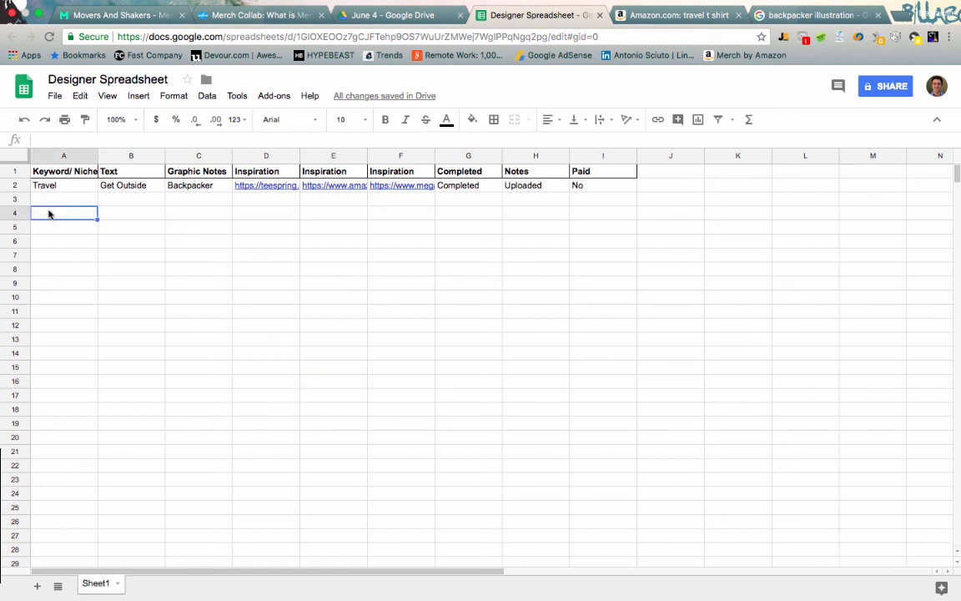